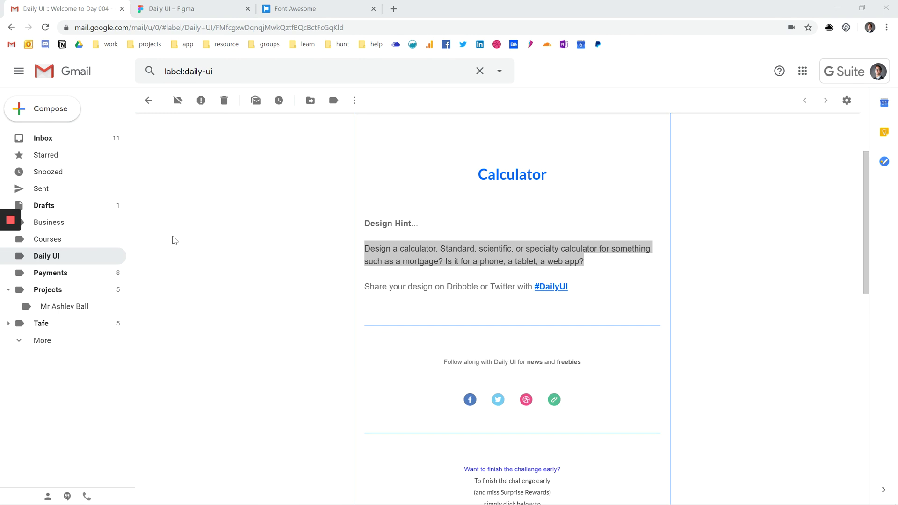
# In the Day 004 email, pick out '004' in the subject and highlight the 'Design a calculator' paragraph.
pyautogui.scroll(3, 174, 240)
pyautogui.doubleClick(318, 130)
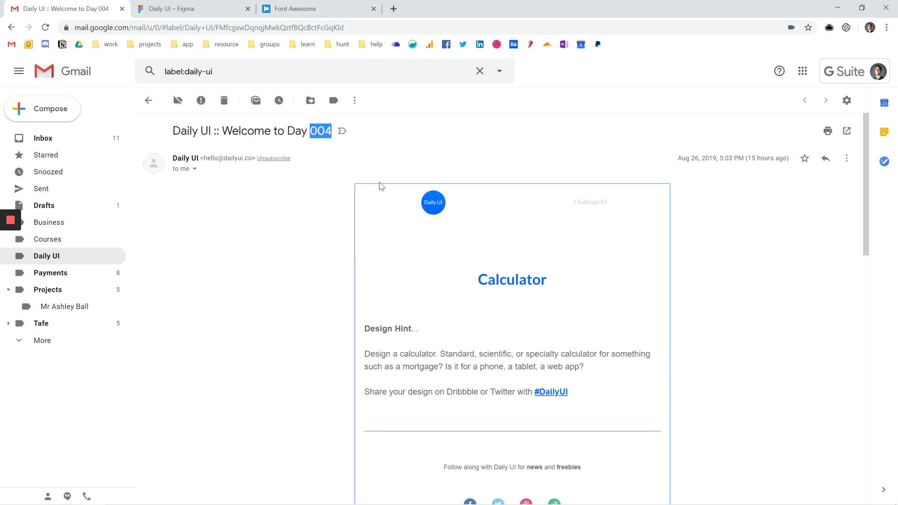
pyautogui.click(435, 324)
pyautogui.scroll(-1, 433, 323)
pyautogui.moveTo(365, 304); pyautogui.dragTo(589, 315)
pyautogui.click(592, 315)
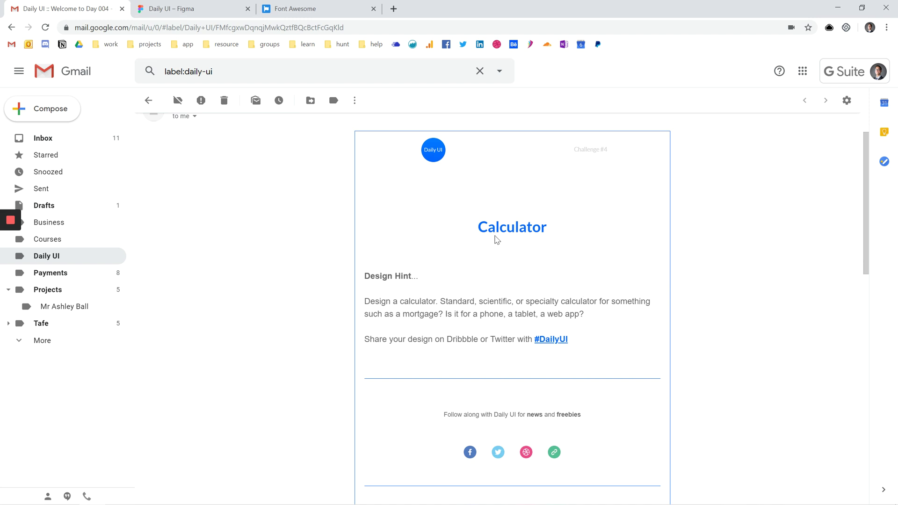
# Highlight the Calculator heading and the design hint paragraph of the brief.
pyautogui.moveTo(482, 227); pyautogui.dragTo(549, 231)
pyautogui.click(548, 232)
pyautogui.scroll(1, 353, 210)
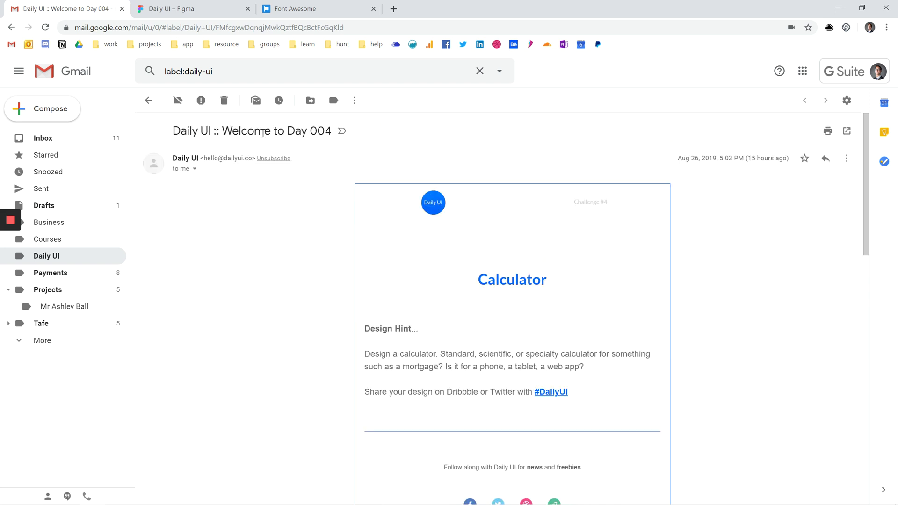
pyautogui.moveTo(482, 280); pyautogui.dragTo(551, 286)
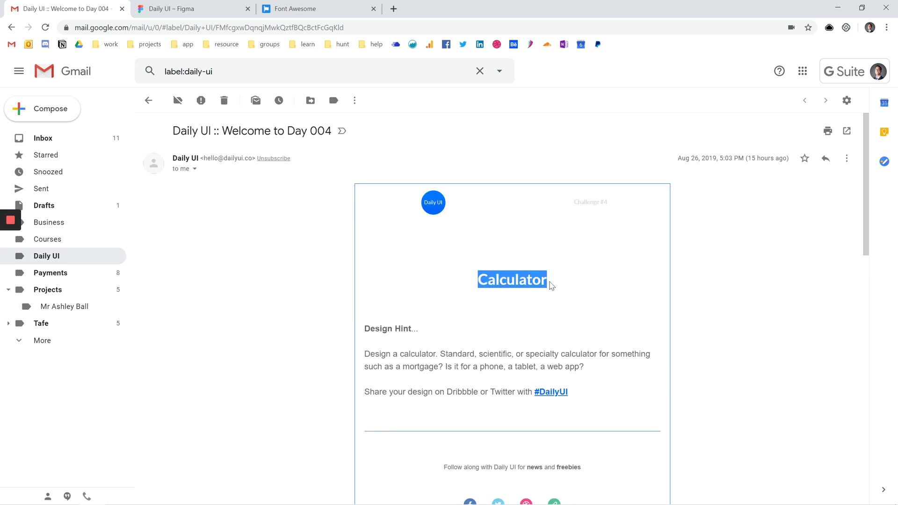
pyautogui.scroll(-1, 581, 307)
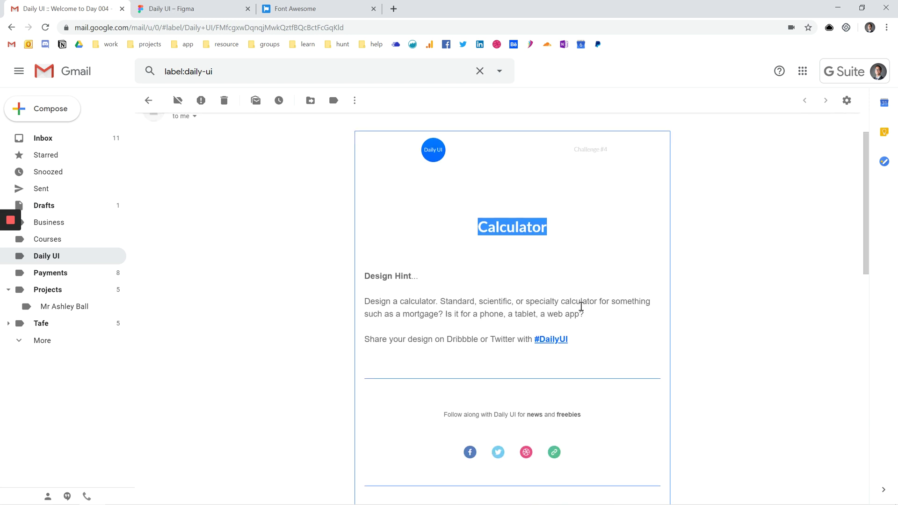
pyautogui.click(341, 314)
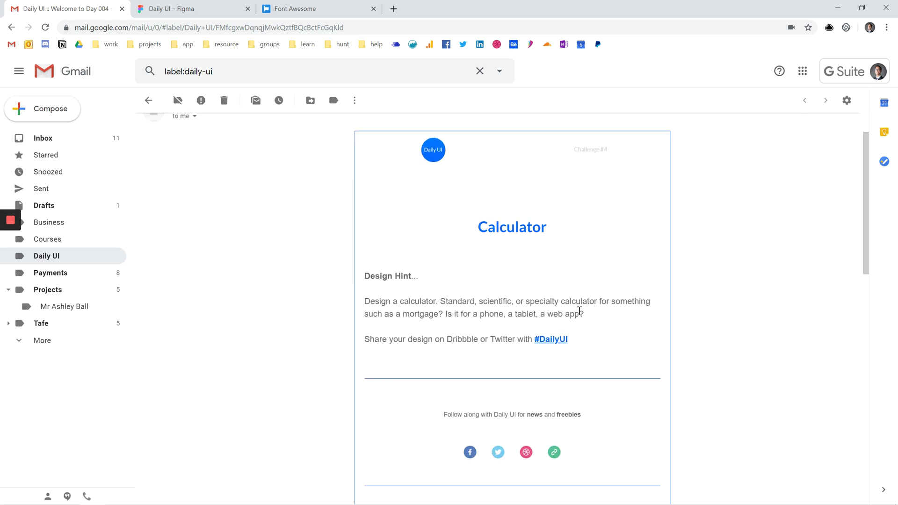
pyautogui.moveTo(364, 302); pyautogui.dragTo(593, 314)
pyautogui.click(562, 306)
# Return to the Daily UI Figma file showing the WebCal design.
pyautogui.scroll(-3, 395, 275)
pyautogui.scroll(4, 411, 271)
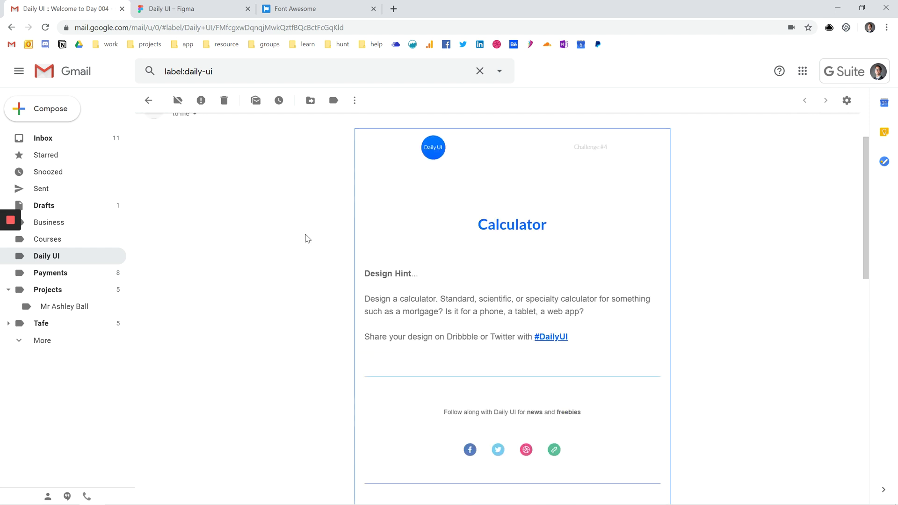
pyautogui.click(175, 12)
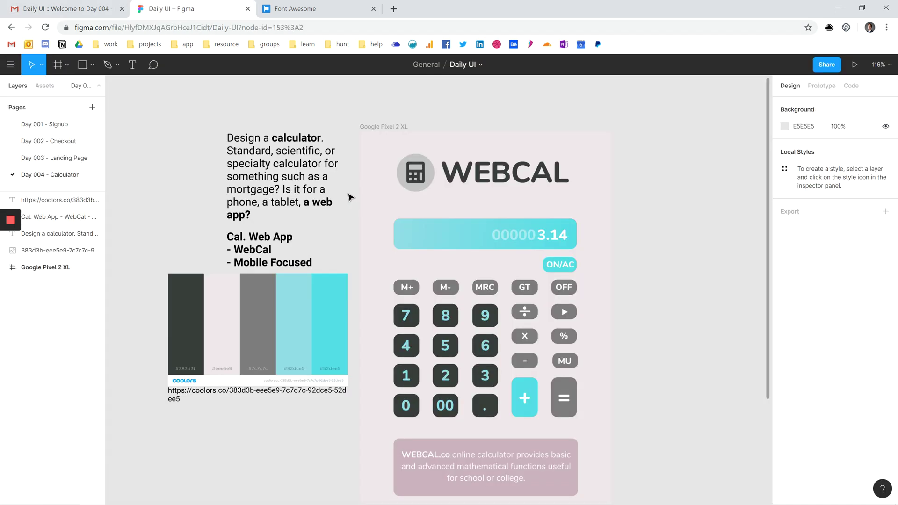
# Pan over the WebCal brief notes and Coolors palette swatches, then bring up the resource bookmarks.
pyautogui.scroll(5, 256, 162)
pyautogui.moveTo(256, 162); pyautogui.dragTo(407, 239)
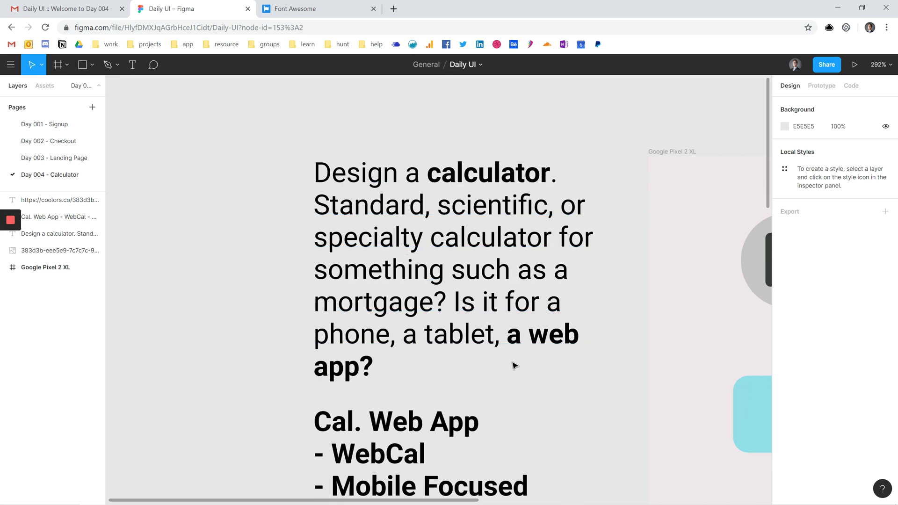
pyautogui.moveTo(517, 365); pyautogui.dragTo(527, 318)
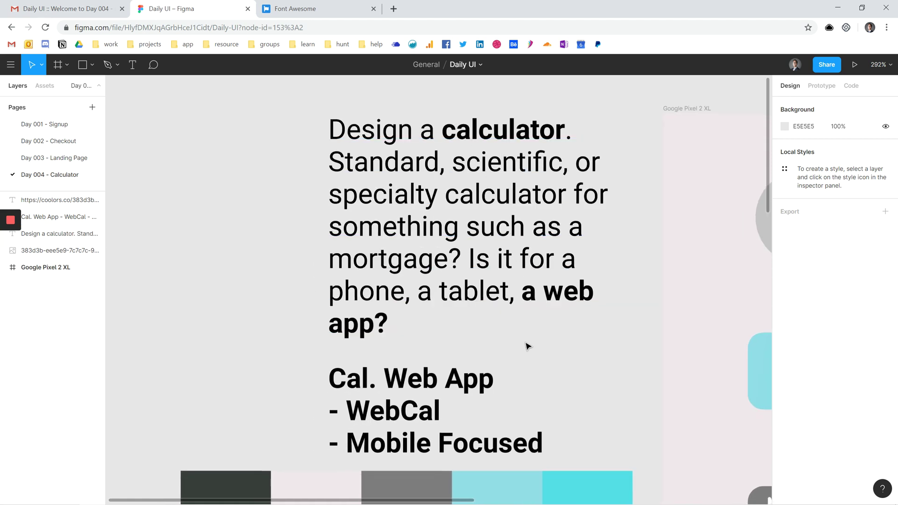
pyautogui.moveTo(527, 345); pyautogui.dragTo(523, 237)
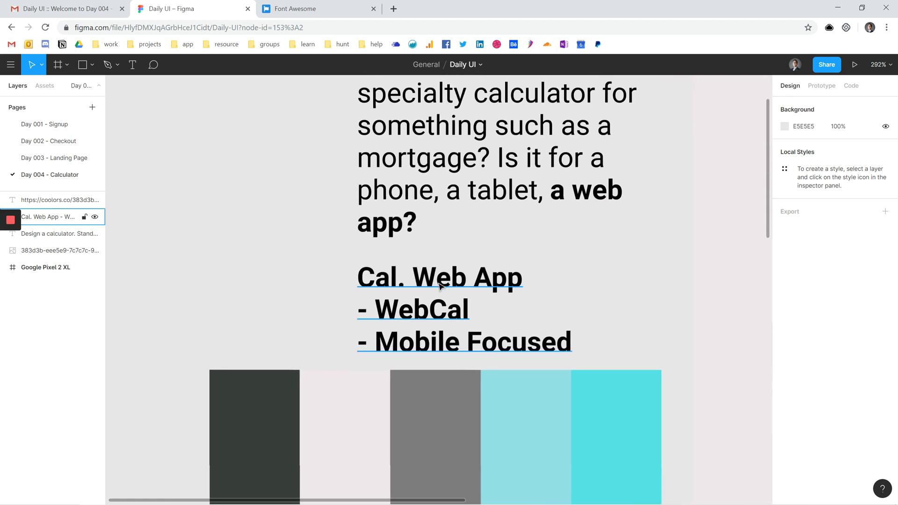
pyautogui.scroll(-1, 548, 285)
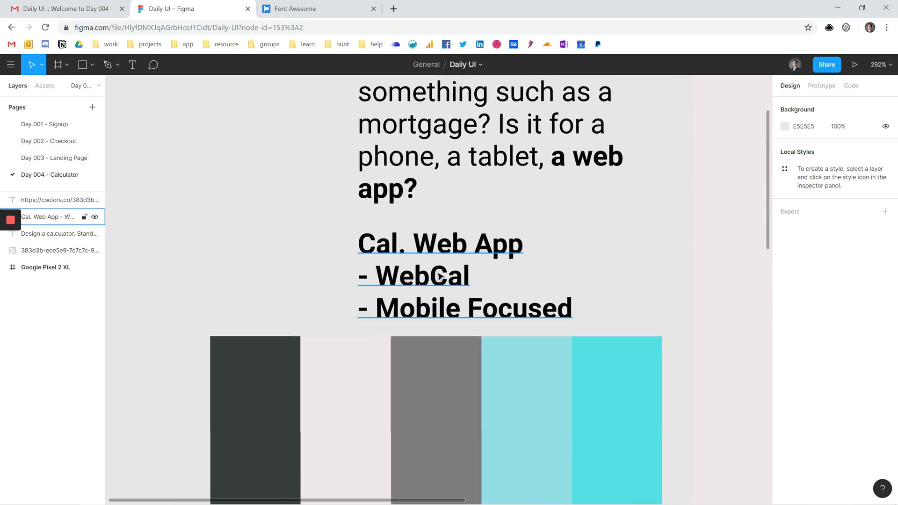
pyautogui.scroll(-5, 632, 272)
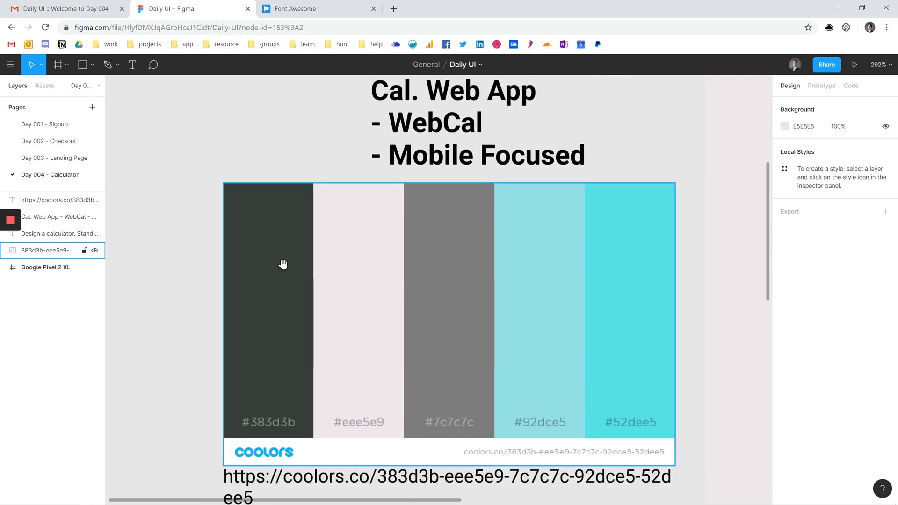
pyautogui.scroll(-1, 294, 243)
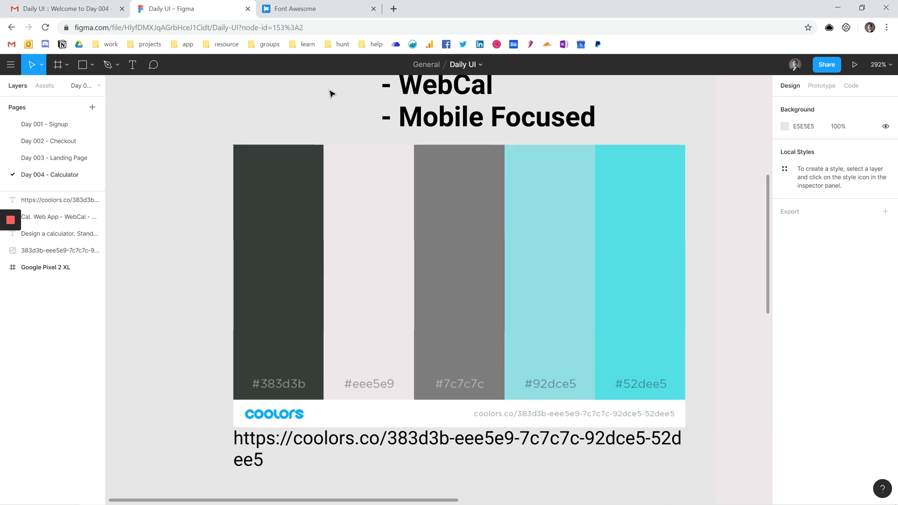
pyautogui.click(229, 46)
# Open Coolors in a background tab, close Font Awesome, view the Coolors homepage, and return to Figma.
pyautogui.moveTo(246, 85)
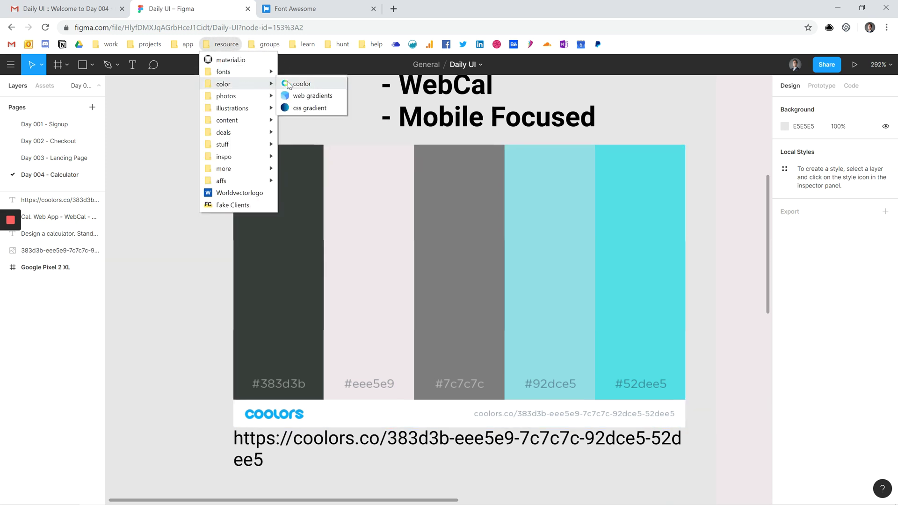
pyautogui.middleClick(289, 85)
pyautogui.click(373, 8)
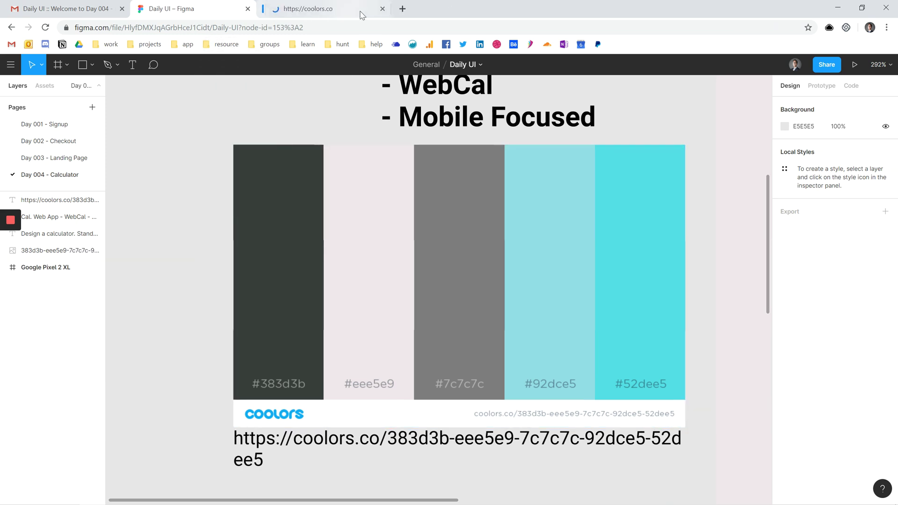
pyautogui.click(314, 4)
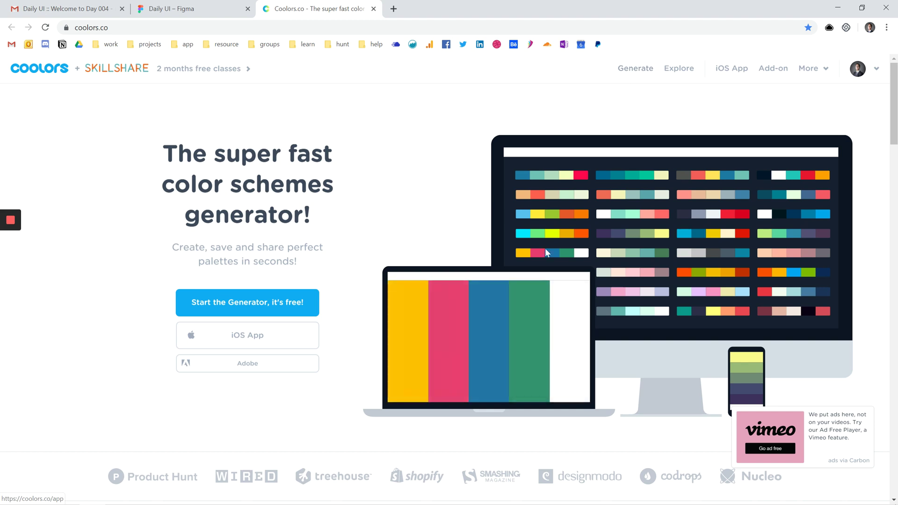
pyautogui.click(202, 6)
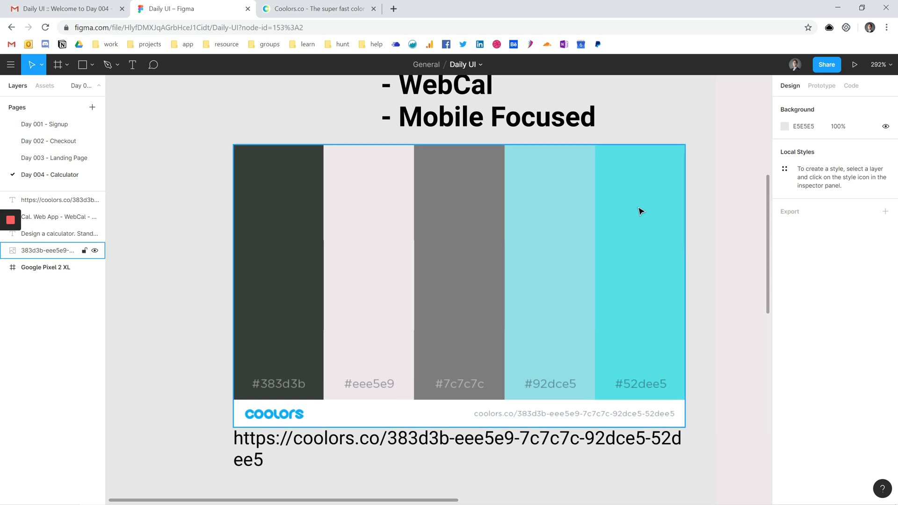
# Pan across the Cal. Web App notes to the Coolors palette image, selecting and deselecting it.
pyautogui.moveTo(701, 194); pyautogui.dragTo(654, 237)
pyautogui.moveTo(596, 161); pyautogui.dragTo(647, 118)
pyautogui.click(500, 224)
pyautogui.click(704, 127)
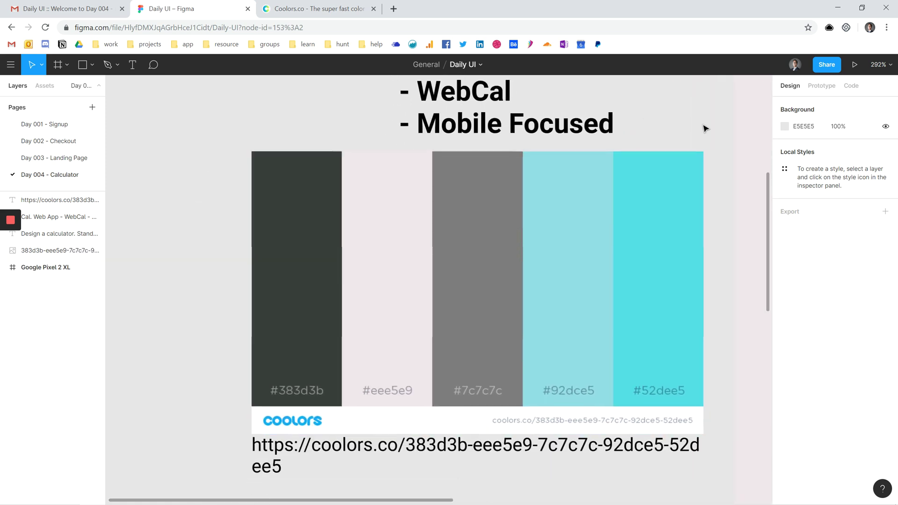
pyautogui.moveTo(703, 126); pyautogui.dragTo(144, 162)
# Zoom from 126% to 244% on the WEBCAL frame's 000003.14 display and keypad.
pyautogui.scroll(-5, 337, 229)
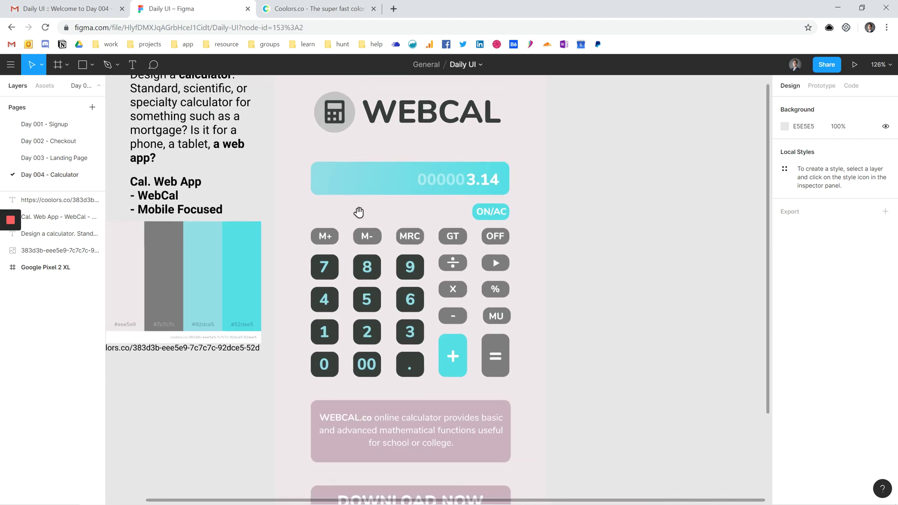
pyautogui.moveTo(357, 209); pyautogui.dragTo(419, 295)
pyautogui.scroll(-1, 392, 298)
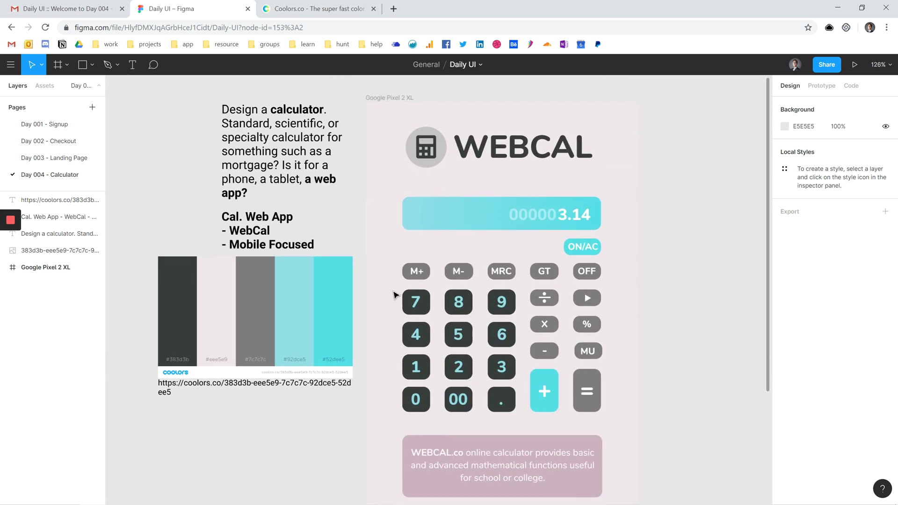
pyautogui.scroll(-4, 391, 284)
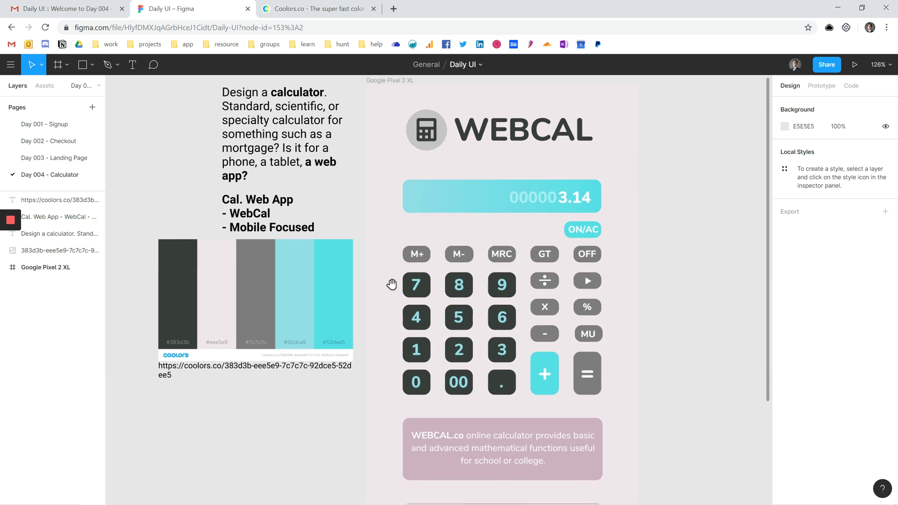
pyautogui.scroll(5, 397, 262)
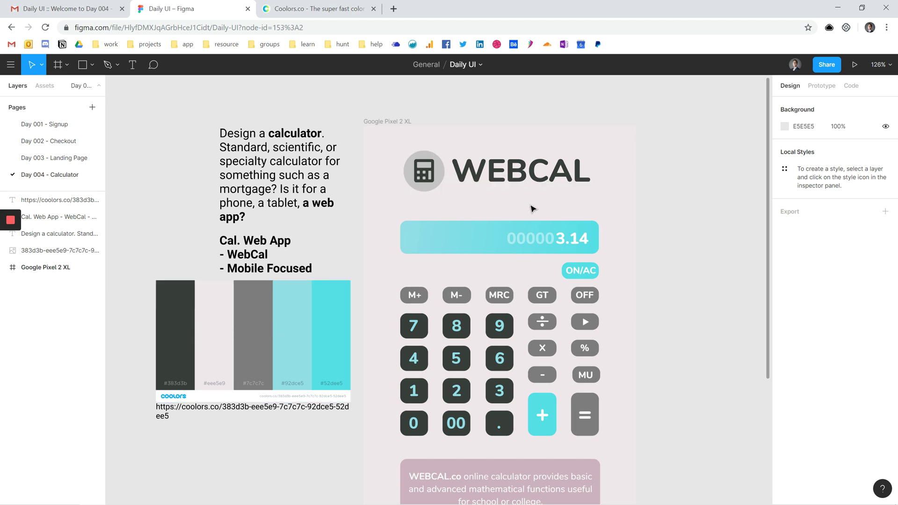
pyautogui.scroll(-1, 510, 269)
pyautogui.hscroll(1, 511, 270)
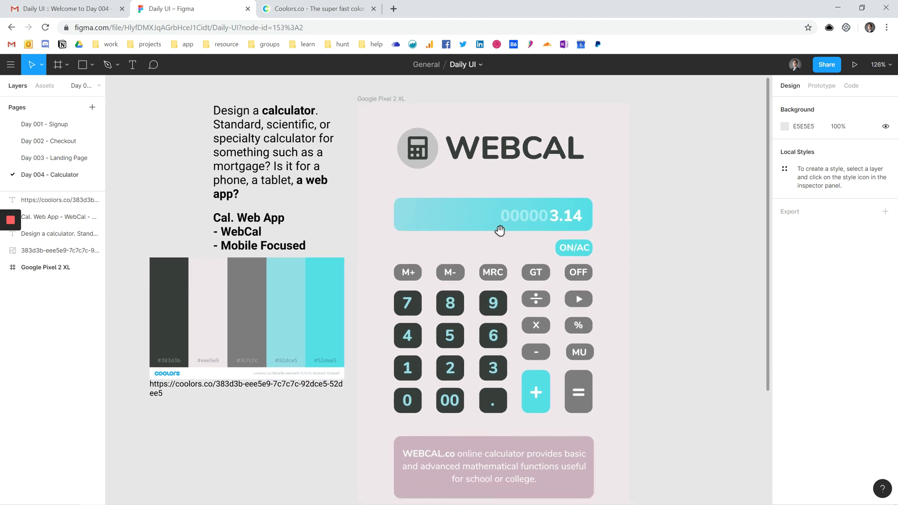
pyautogui.scroll(2, 498, 229)
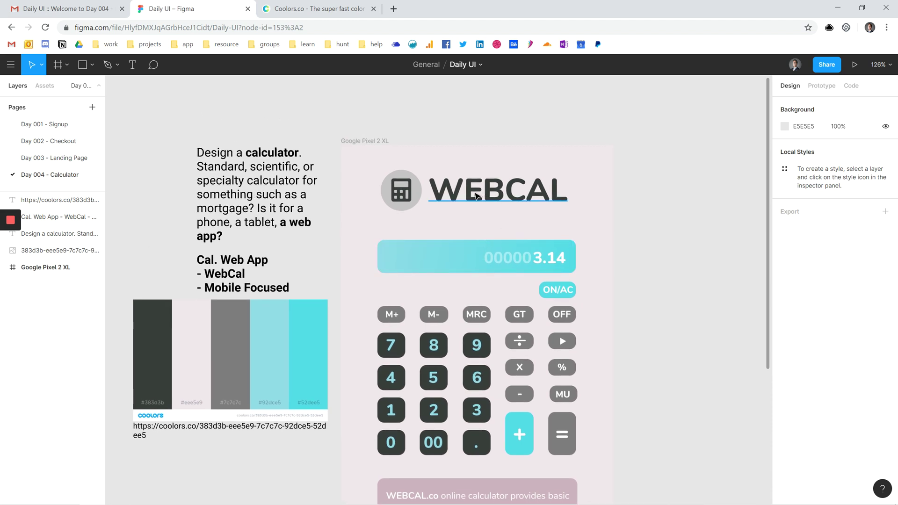
pyautogui.scroll(5, 487, 253)
pyautogui.scroll(-5, 486, 252)
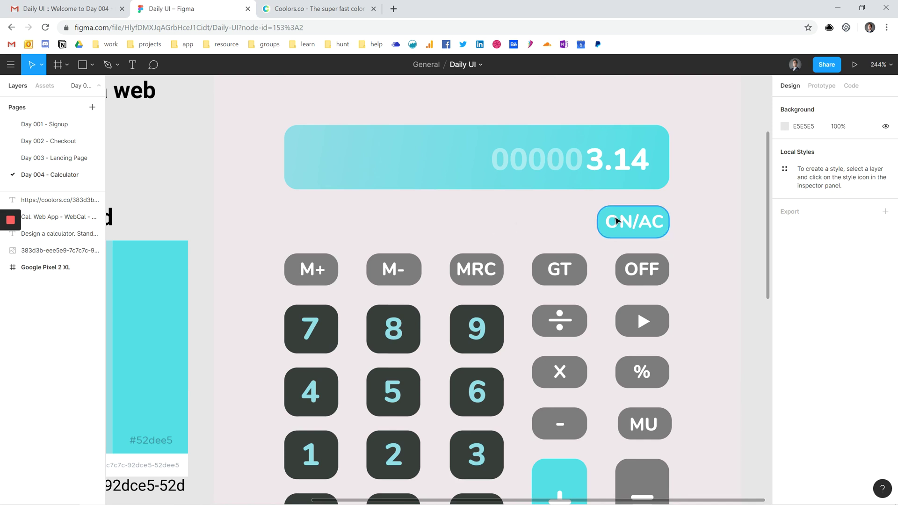
pyautogui.scroll(-2, 566, 230)
pyautogui.hscroll(1, 566, 229)
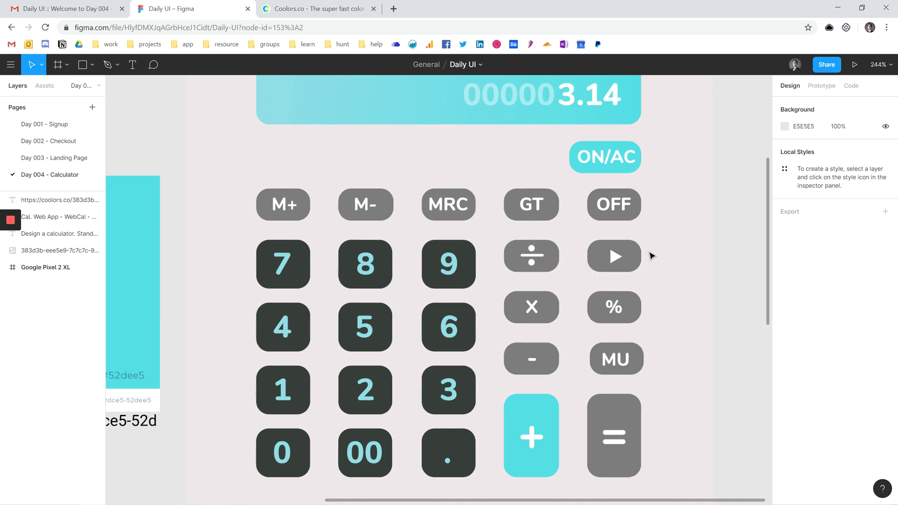
pyautogui.scroll(-3, 473, 299)
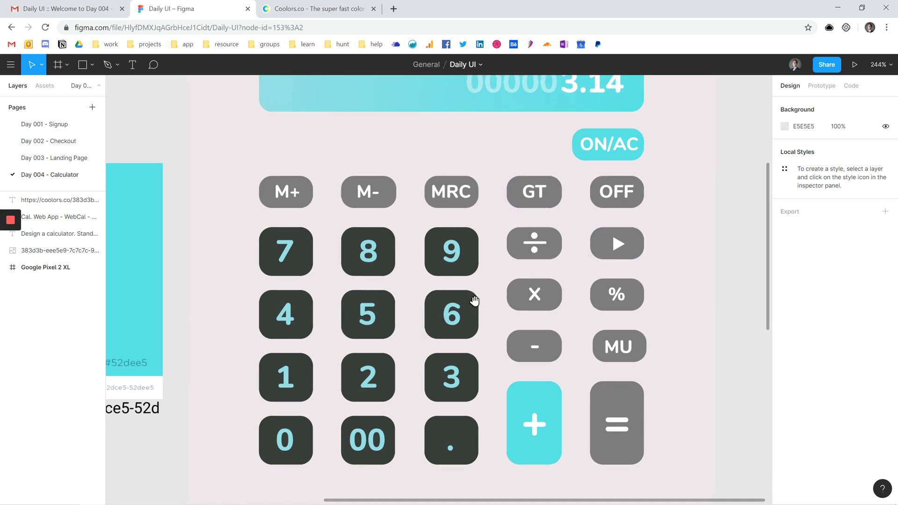
pyautogui.scroll(6, 473, 191)
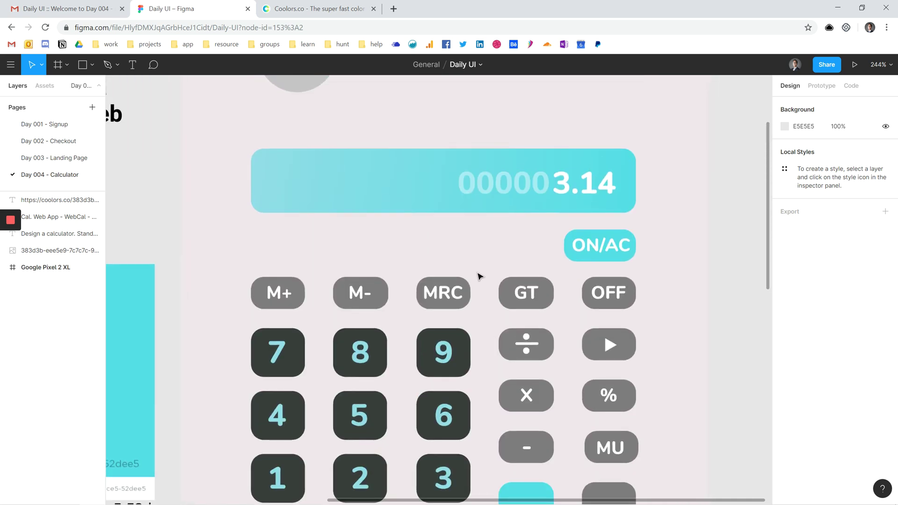
pyautogui.scroll(2, 476, 348)
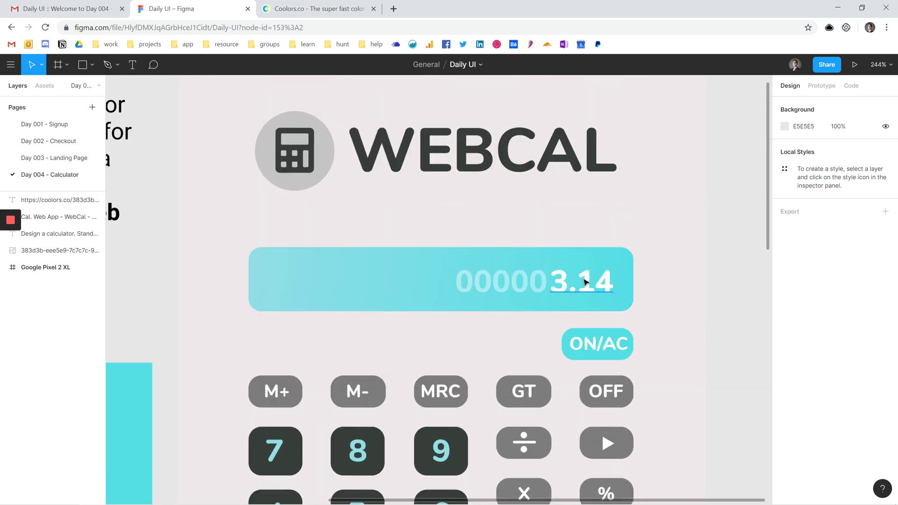
pyautogui.moveTo(487, 352); pyautogui.dragTo(530, 217)
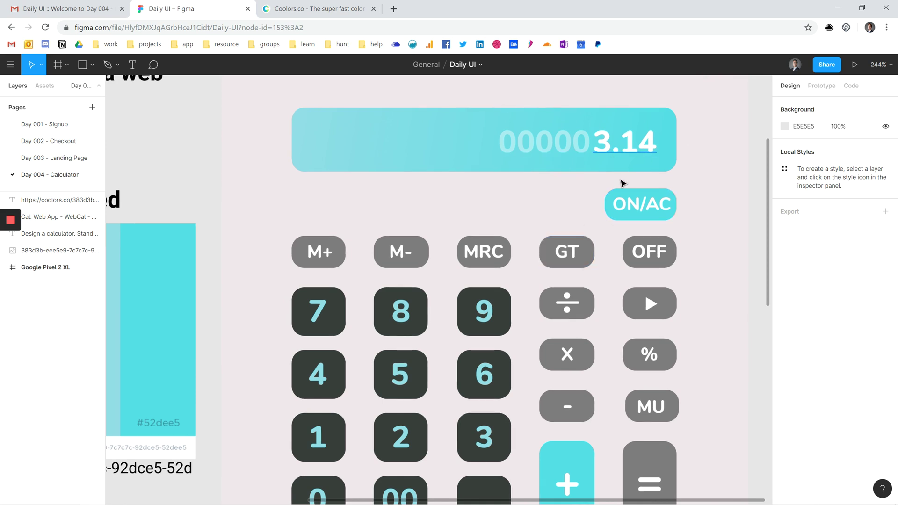
pyautogui.moveTo(587, 202); pyautogui.dragTo(564, 136)
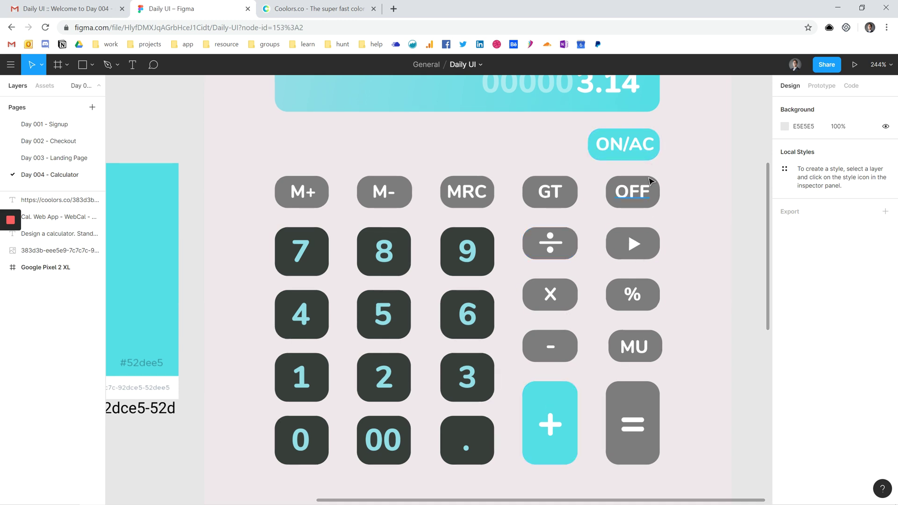
pyautogui.moveTo(531, 168); pyautogui.dragTo(515, 358)
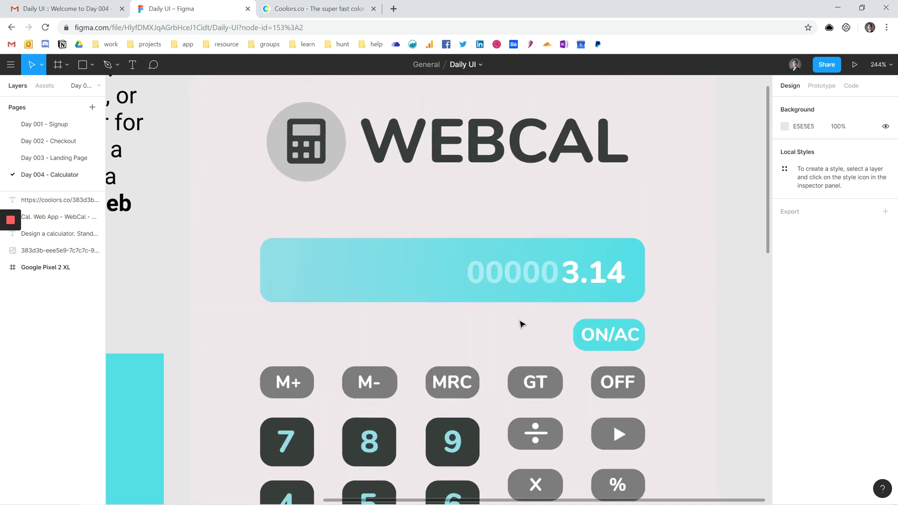
# Close the Coolors.co tab, leaving only the mail and Figma tabs.
pyautogui.click(374, 9)
pyautogui.scroll(-4, 531, 345)
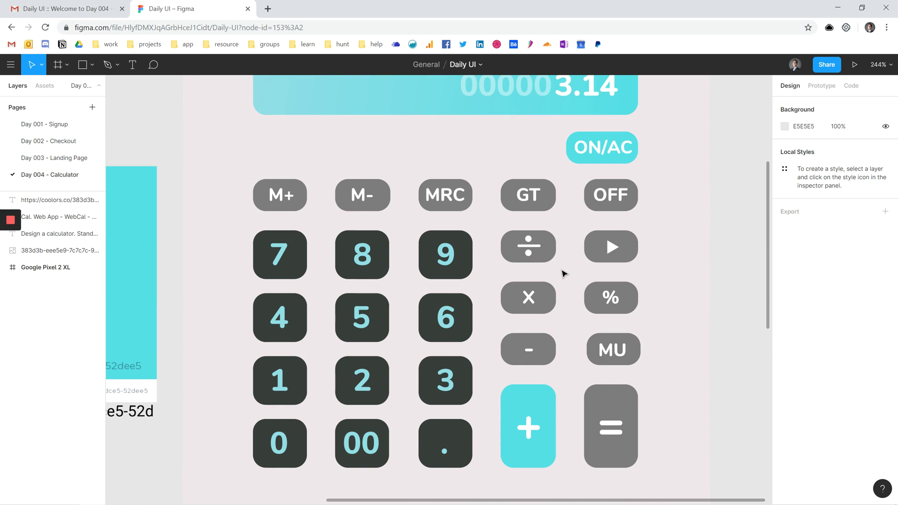
pyautogui.scroll(-1, 569, 274)
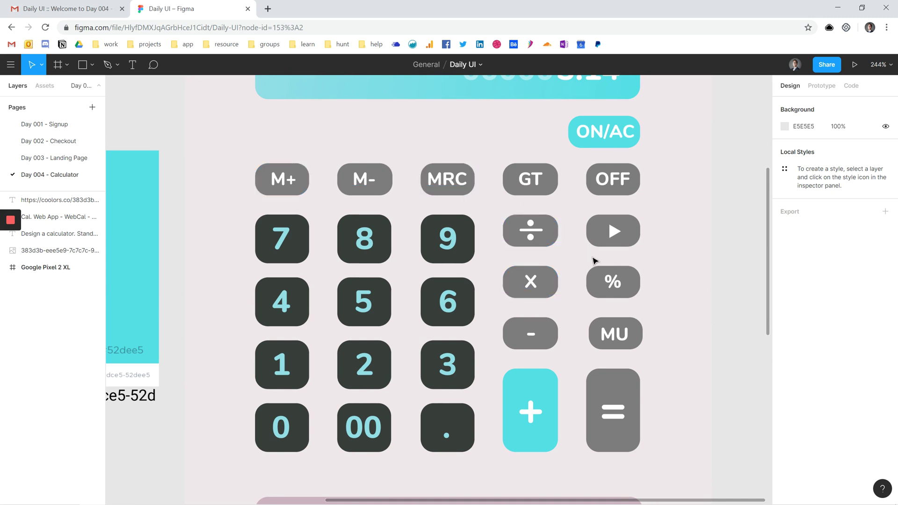
# Bring the full 000003.14 display into view and select the play triangle on the arrow key.
pyautogui.moveTo(572, 215); pyautogui.dragTo(577, 239)
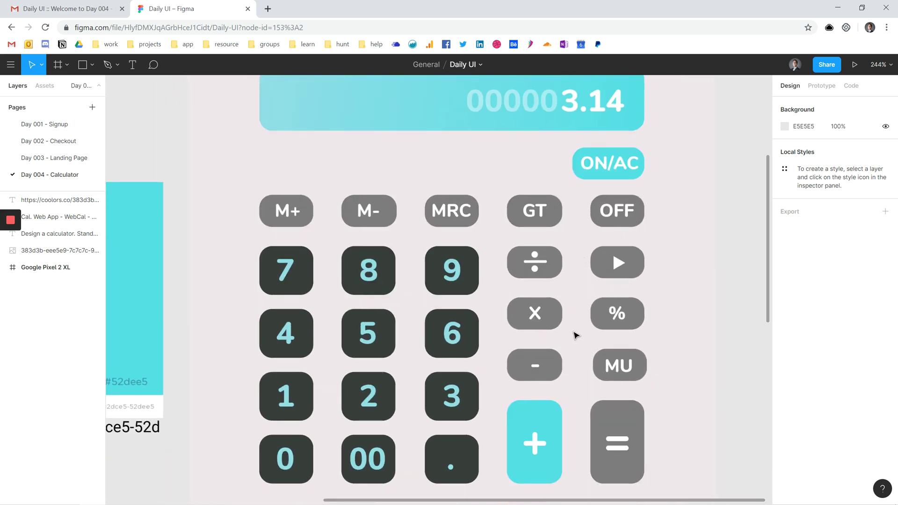
pyautogui.scroll(-3, 578, 261)
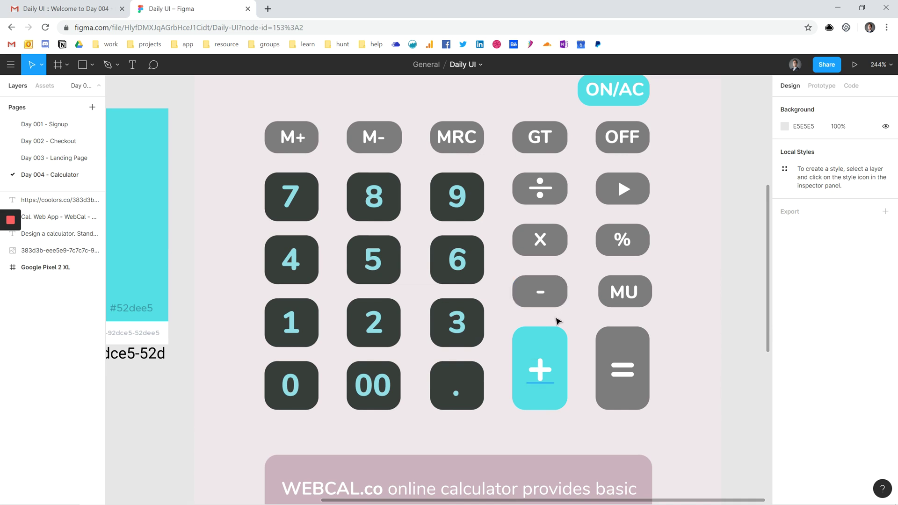
pyautogui.scroll(1, 576, 199)
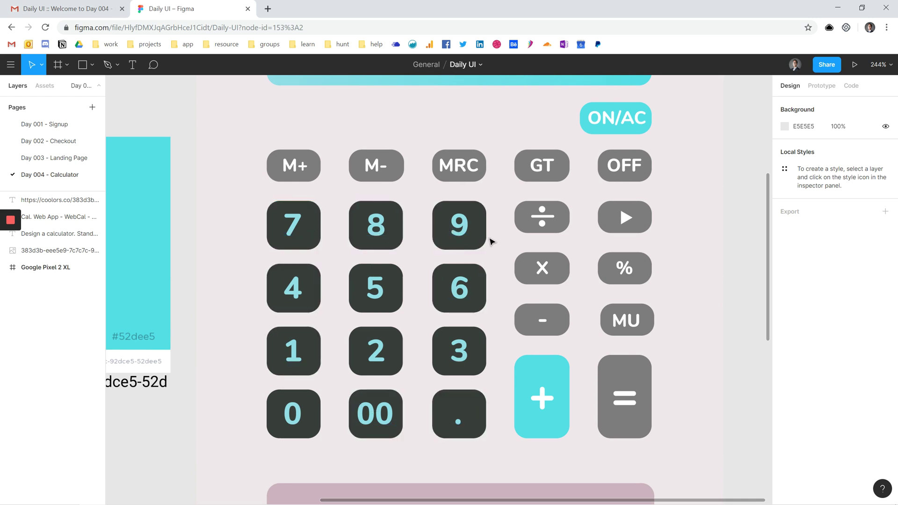
pyautogui.scroll(1, 505, 314)
pyautogui.scroll(-1, 506, 314)
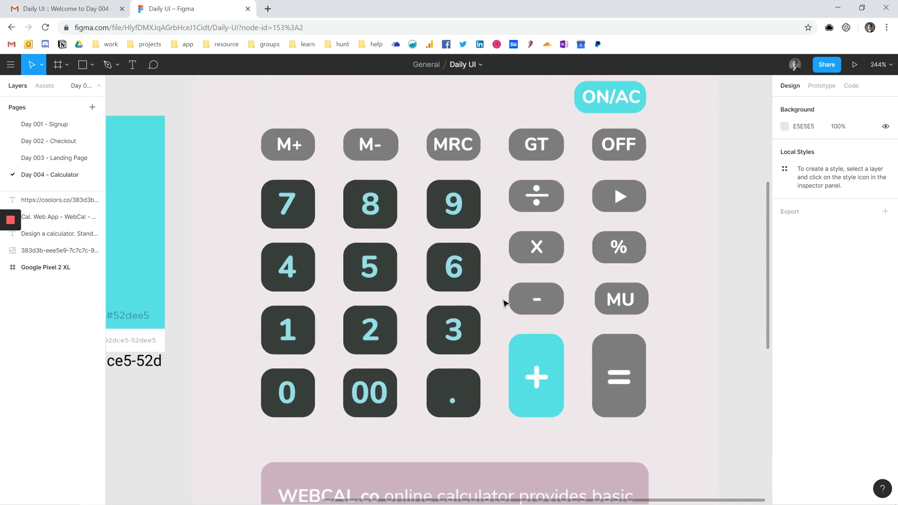
pyautogui.click(618, 195)
pyautogui.click(92, 64)
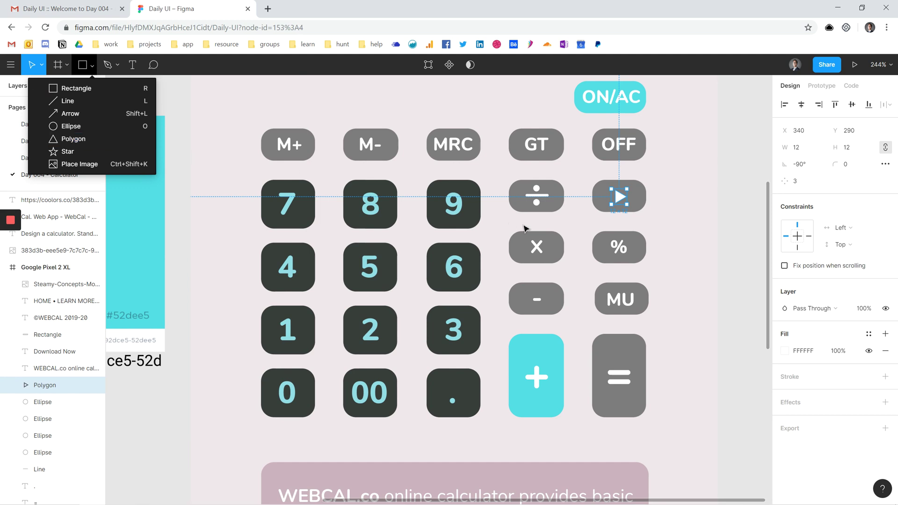
pyautogui.click(672, 208)
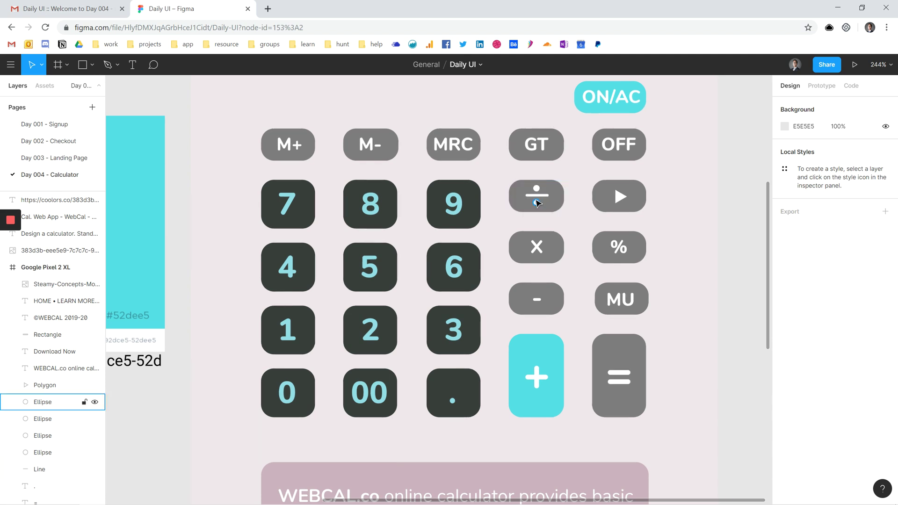
pyautogui.click(541, 302)
pyautogui.click(576, 307)
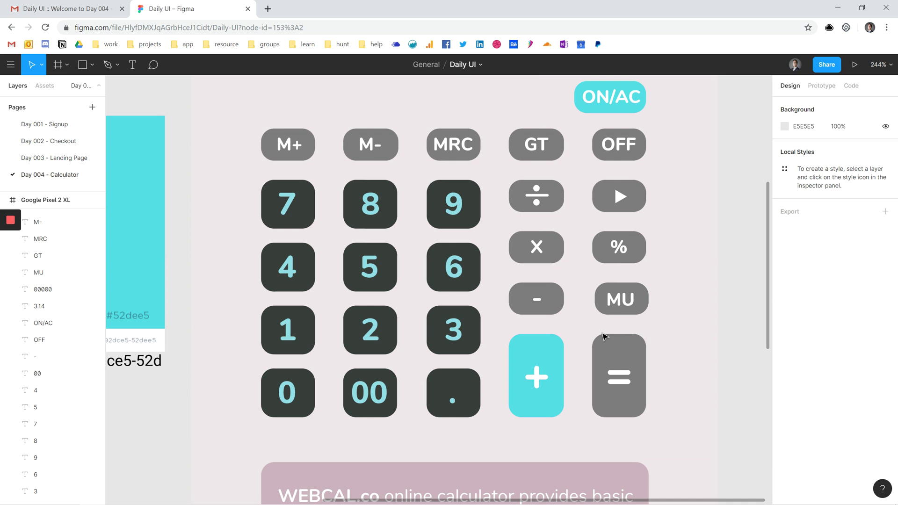
pyautogui.click(625, 375)
pyautogui.click(578, 360)
pyautogui.scroll(-5, 571, 367)
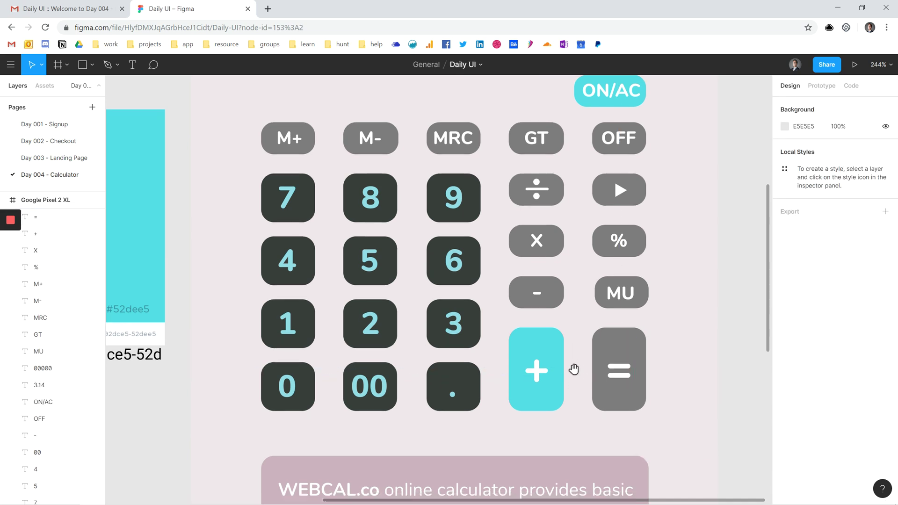
pyautogui.scroll(6, 561, 398)
pyautogui.hscroll(1, 552, 431)
pyautogui.scroll(2, 550, 435)
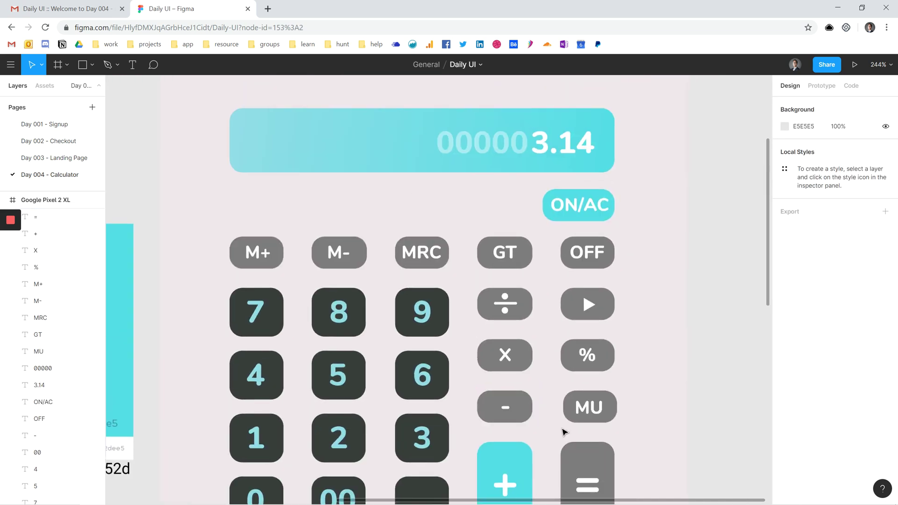
pyautogui.scroll(-5, 613, 257)
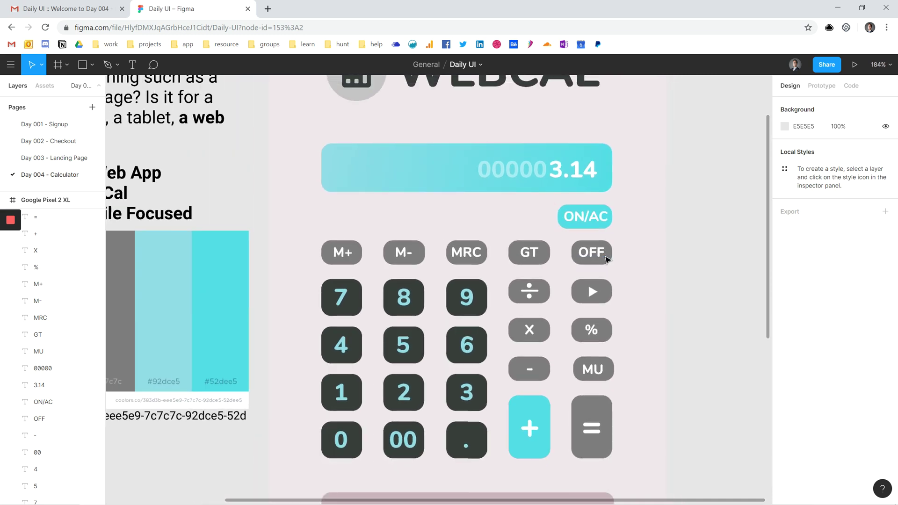
pyautogui.scroll(-1, 599, 281)
pyautogui.scroll(3, 582, 309)
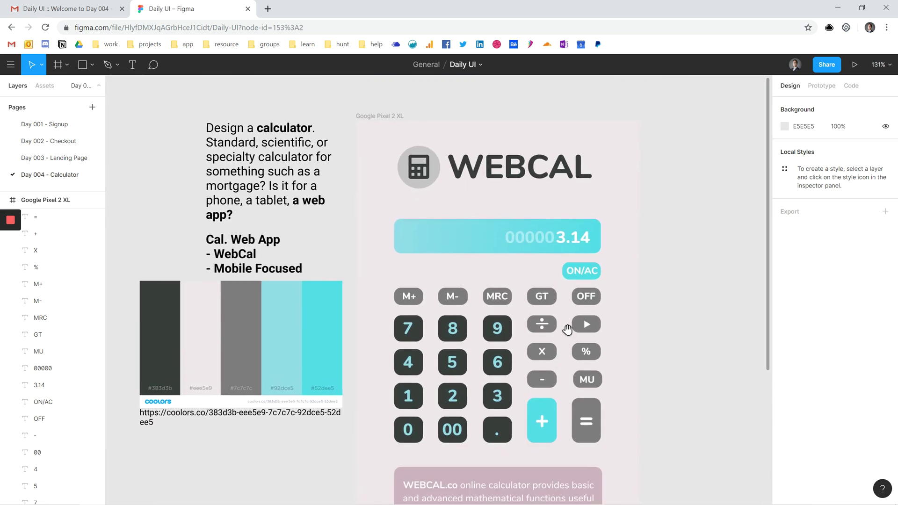
pyautogui.hscroll(1, 568, 321)
pyautogui.scroll(-4, 562, 317)
pyautogui.scroll(4, 559, 263)
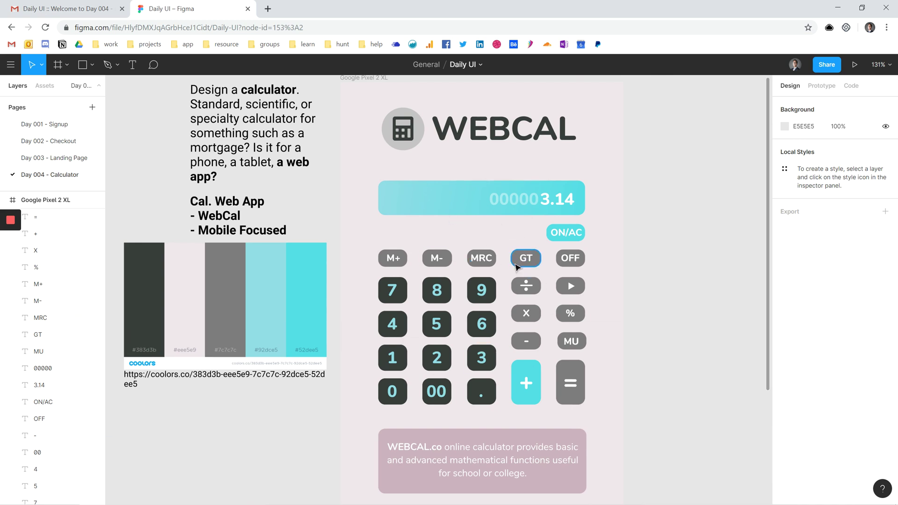
pyautogui.scroll(-5, 517, 266)
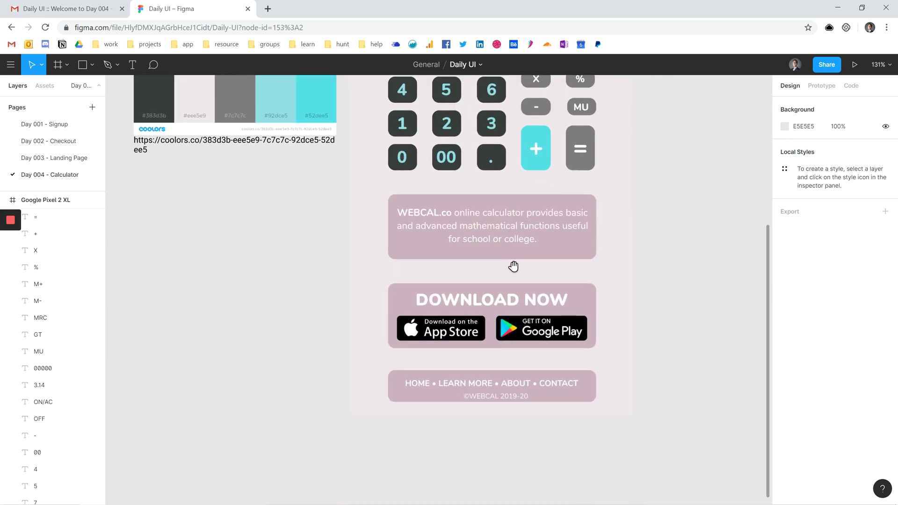
pyautogui.moveTo(513, 266); pyautogui.dragTo(501, 385)
pyautogui.moveTo(500, 251); pyautogui.dragTo(504, 332)
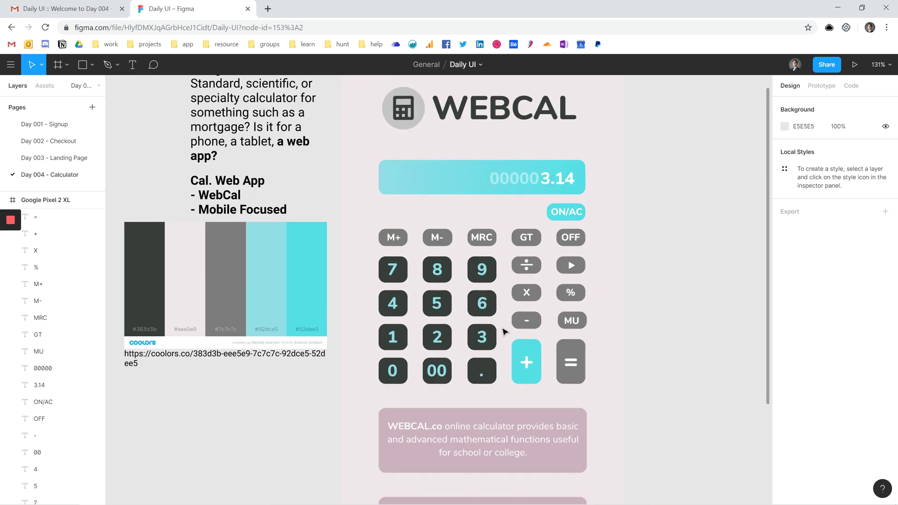
pyautogui.scroll(3, 496, 243)
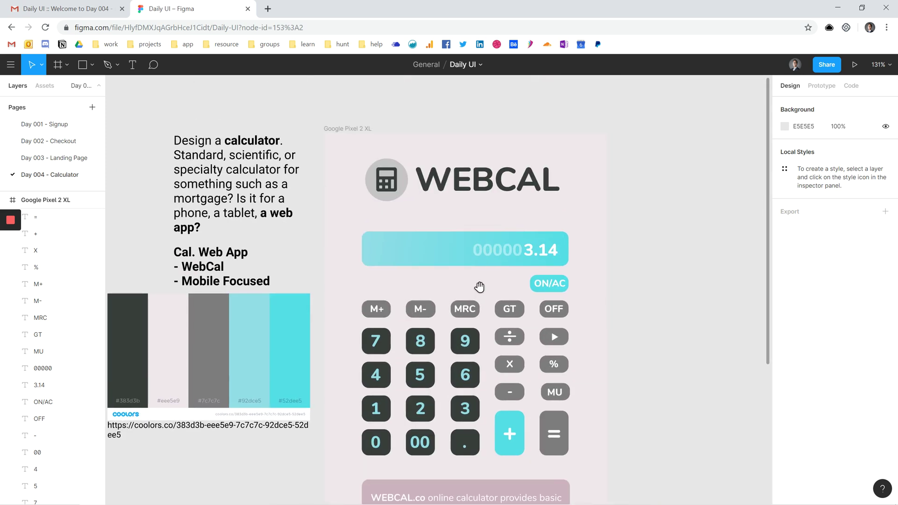
pyautogui.moveTo(485, 285); pyautogui.dragTo(487, 256)
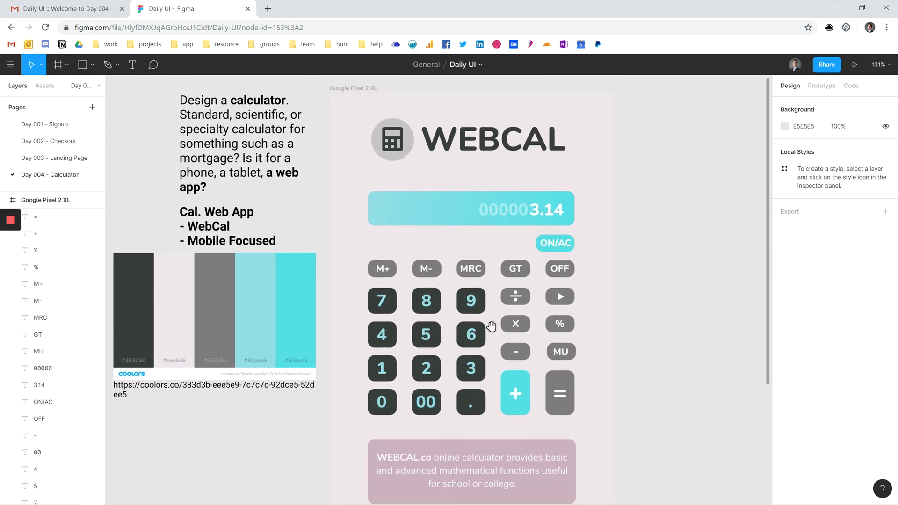
pyautogui.scroll(-3, 492, 281)
pyautogui.scroll(-4, 496, 272)
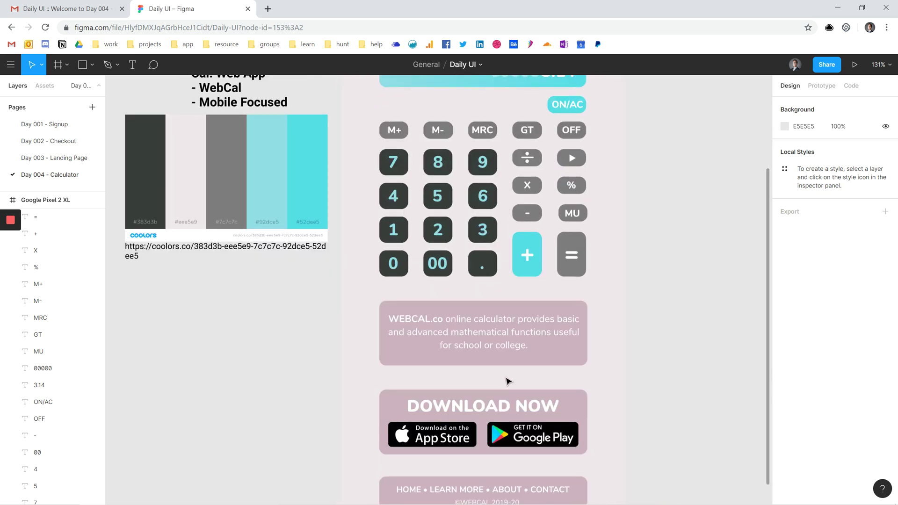
pyautogui.scroll(-3, 508, 381)
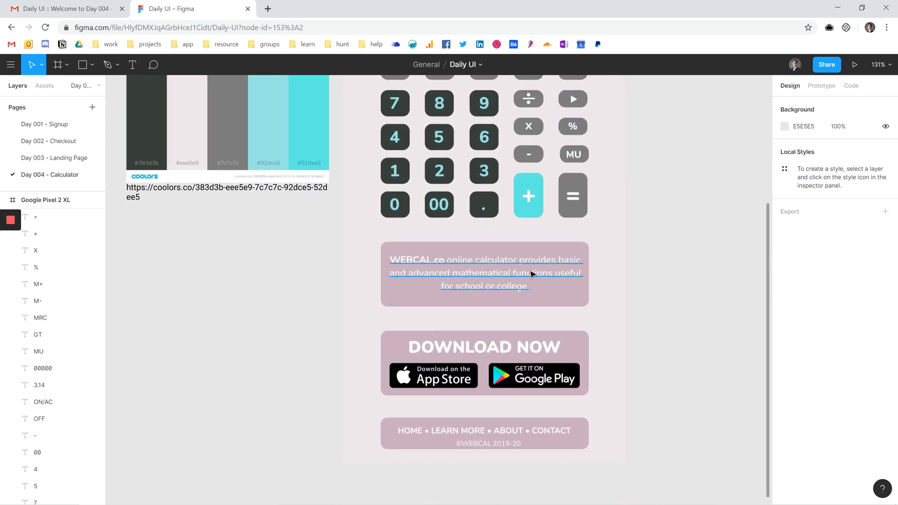
pyautogui.keyDown('ctrl'); pyautogui.scroll(5, 519, 289); pyautogui.keyUp('ctrl')
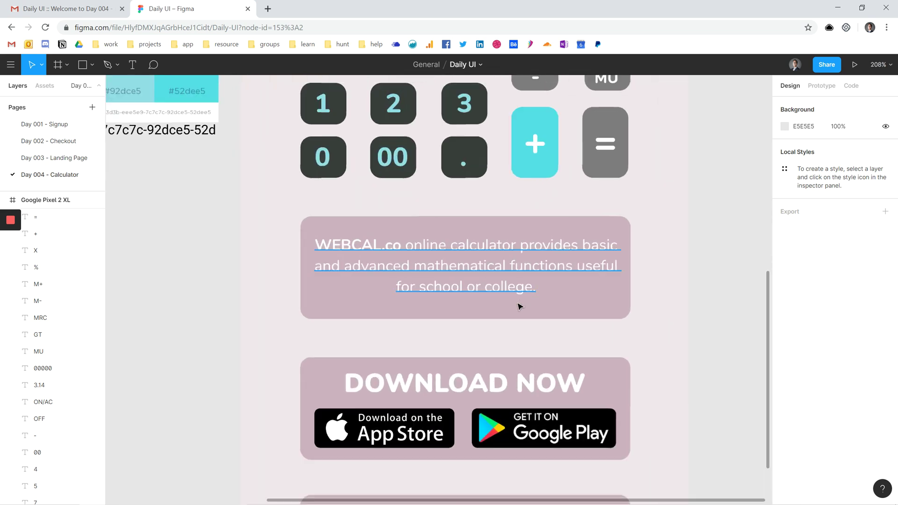
pyautogui.scroll(-3, 499, 335)
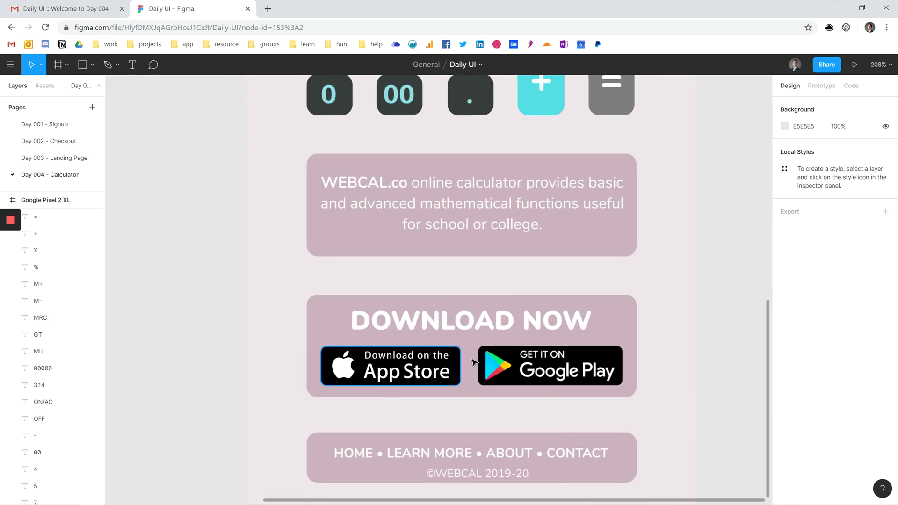
pyautogui.moveTo(491, 278); pyautogui.dragTo(464, 289)
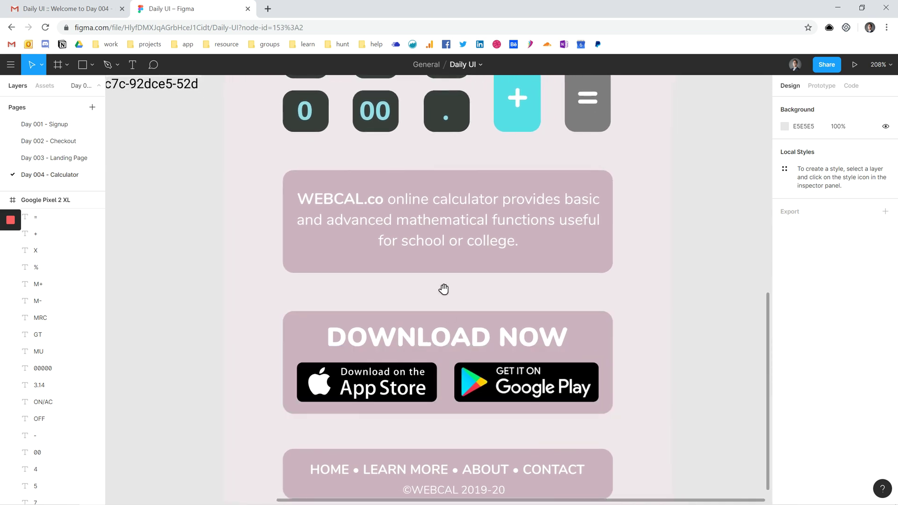
pyautogui.scroll(2, 442, 309)
pyautogui.scroll(-1, 421, 402)
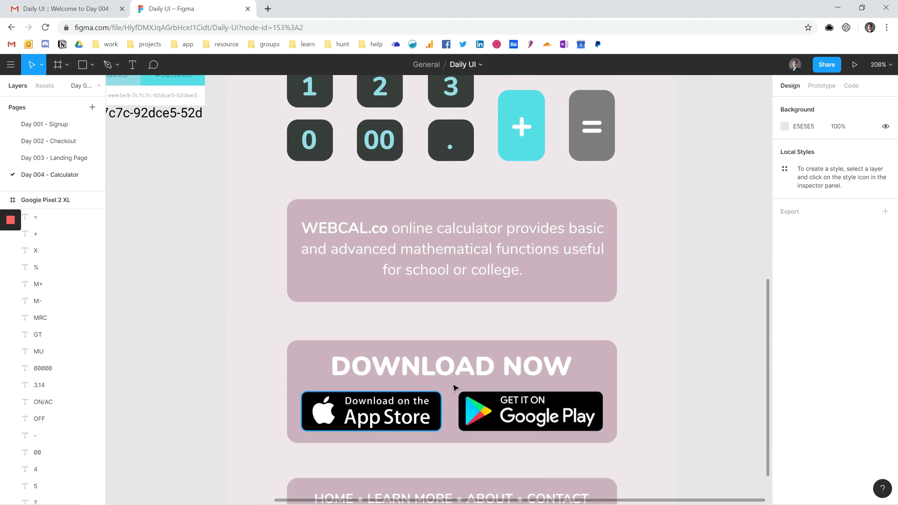
pyautogui.scroll(-1, 454, 388)
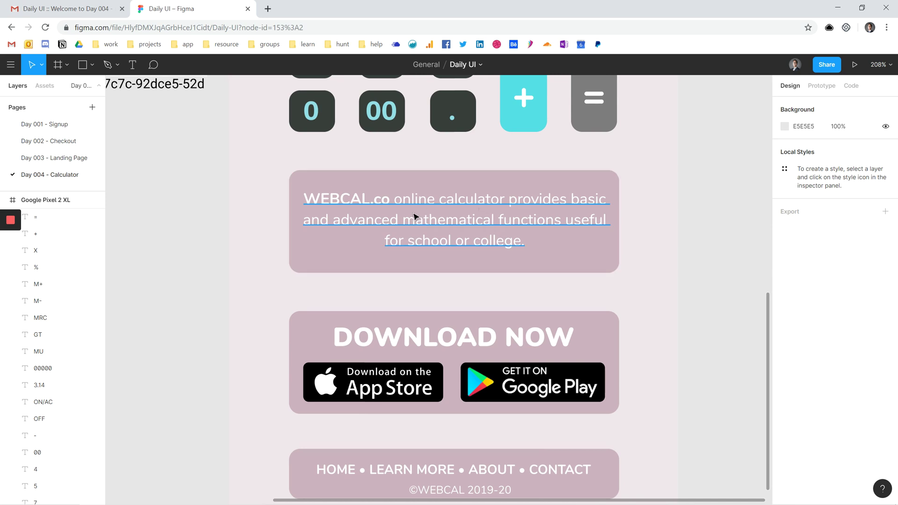
pyautogui.click(433, 255)
pyautogui.click(648, 226)
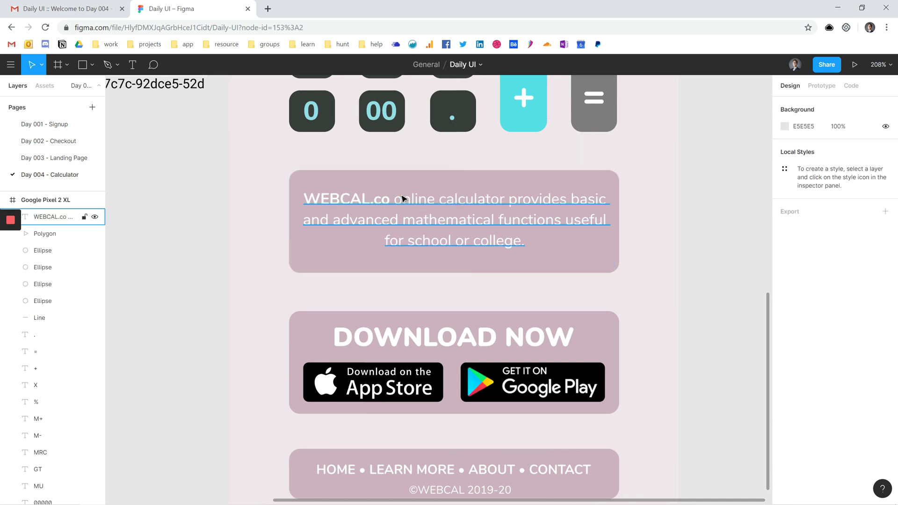
pyautogui.click(428, 208)
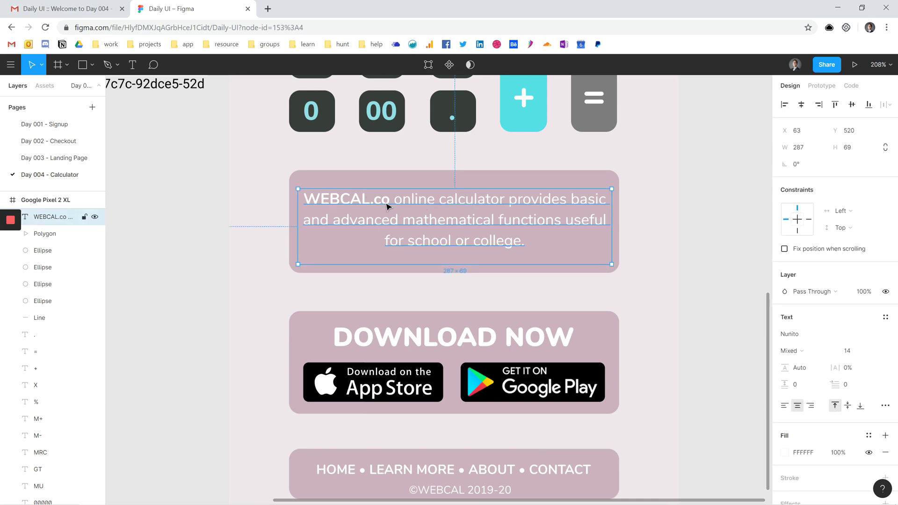
pyautogui.click(675, 227)
pyautogui.scroll(-3, 666, 317)
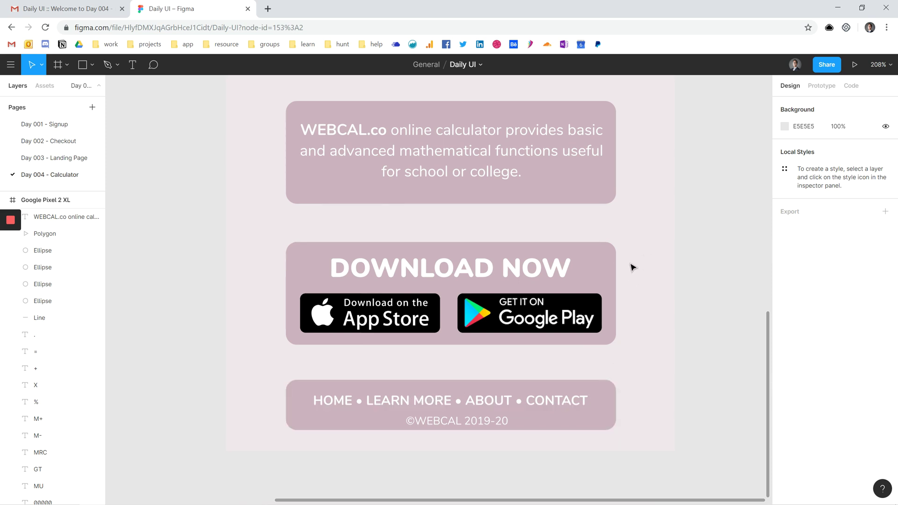
pyautogui.scroll(5, 632, 267)
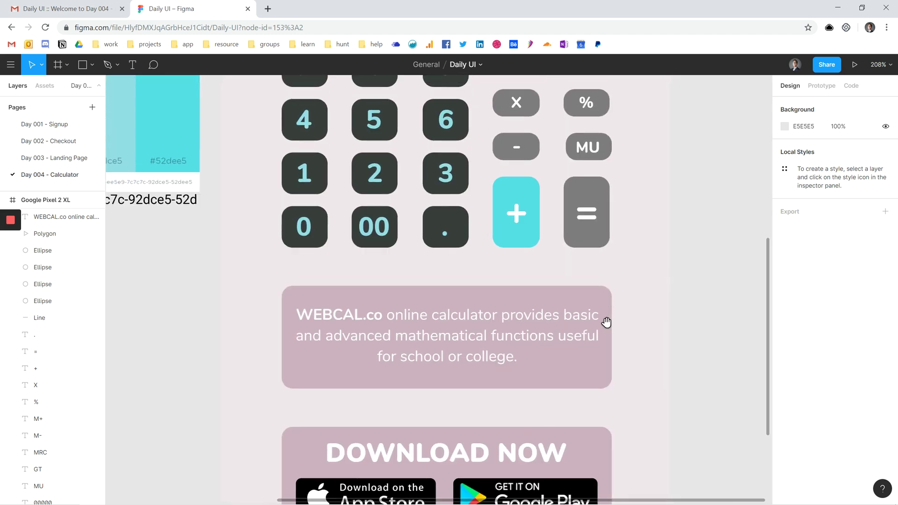
pyautogui.scroll(-3, 606, 323)
pyautogui.click(347, 181)
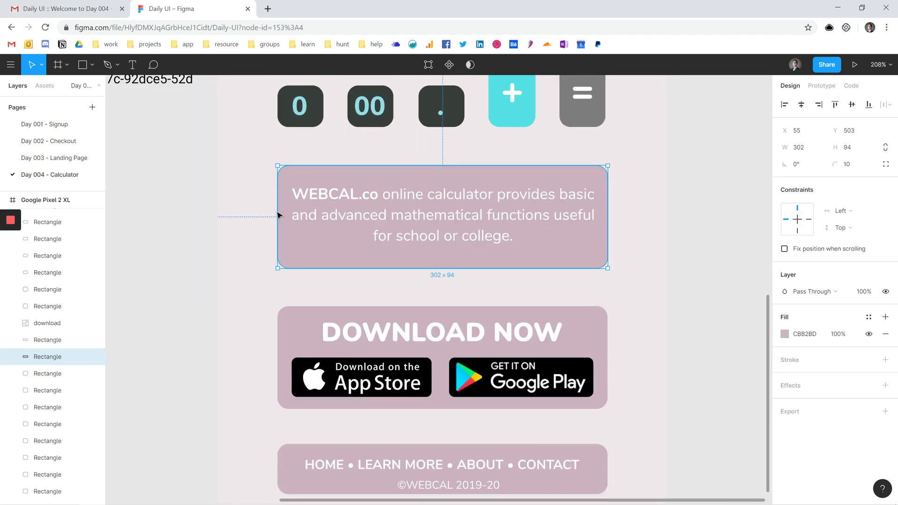
pyautogui.click(258, 252)
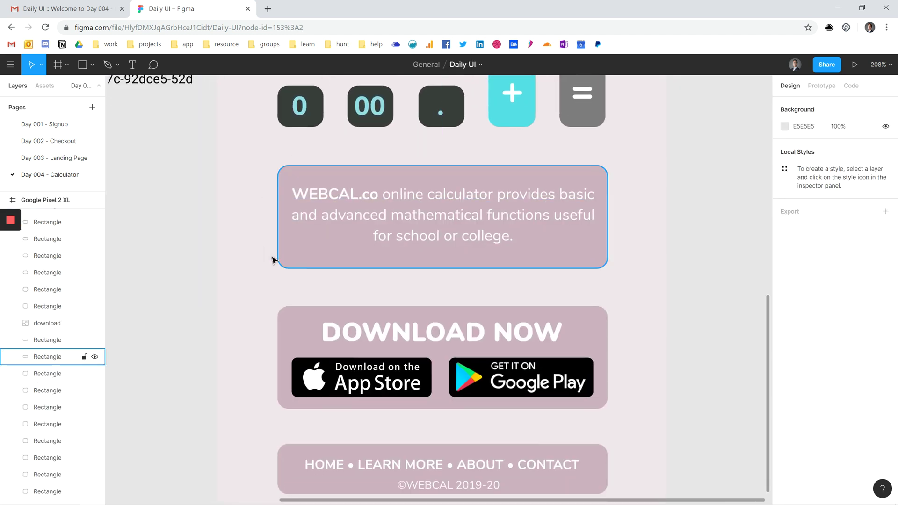
pyautogui.moveTo(251, 243); pyautogui.dragTo(279, 311)
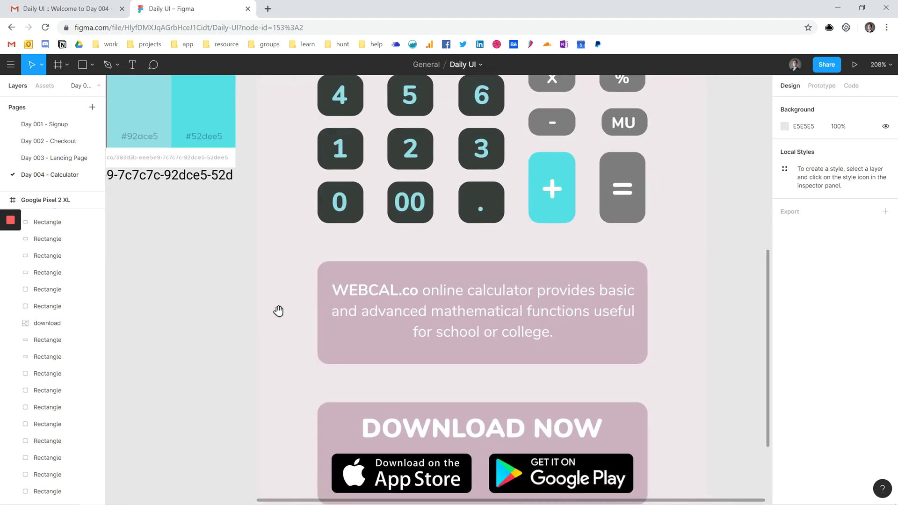
pyautogui.moveTo(579, 245); pyautogui.dragTo(535, 246)
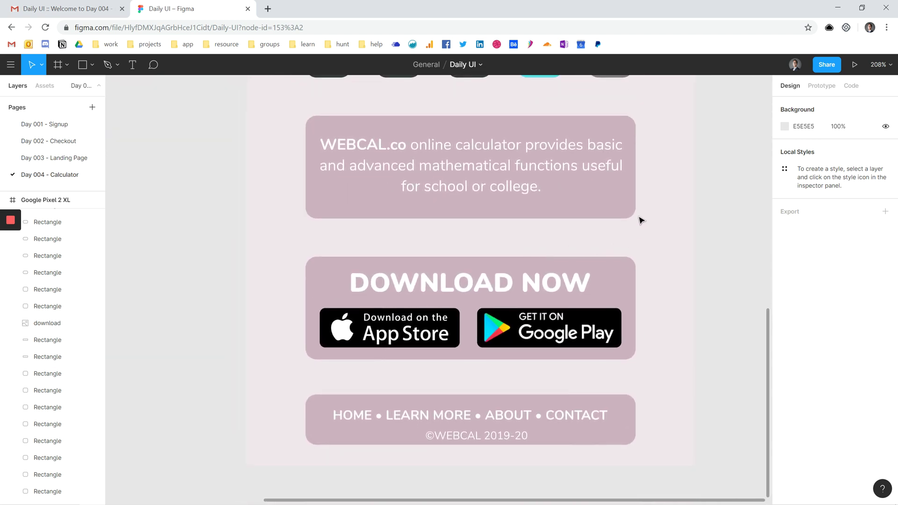
pyautogui.scroll(1, 595, 234)
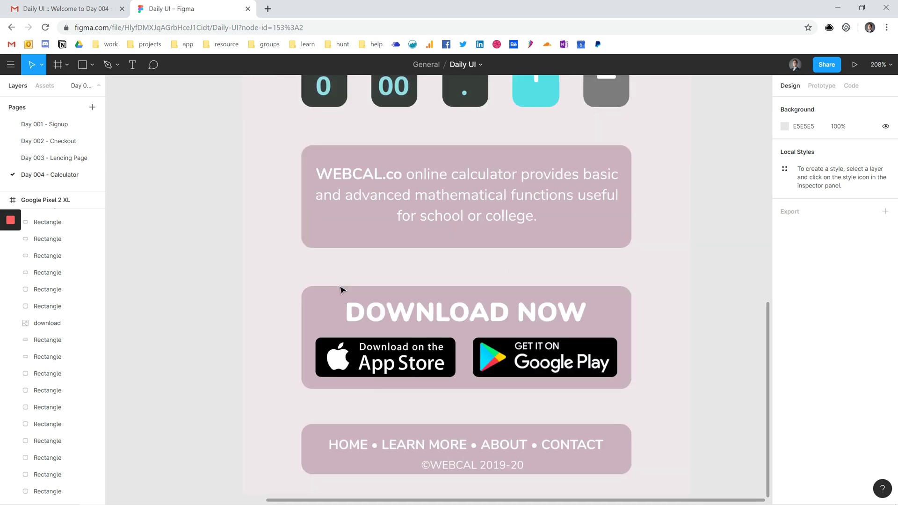
pyautogui.scroll(4, 327, 281)
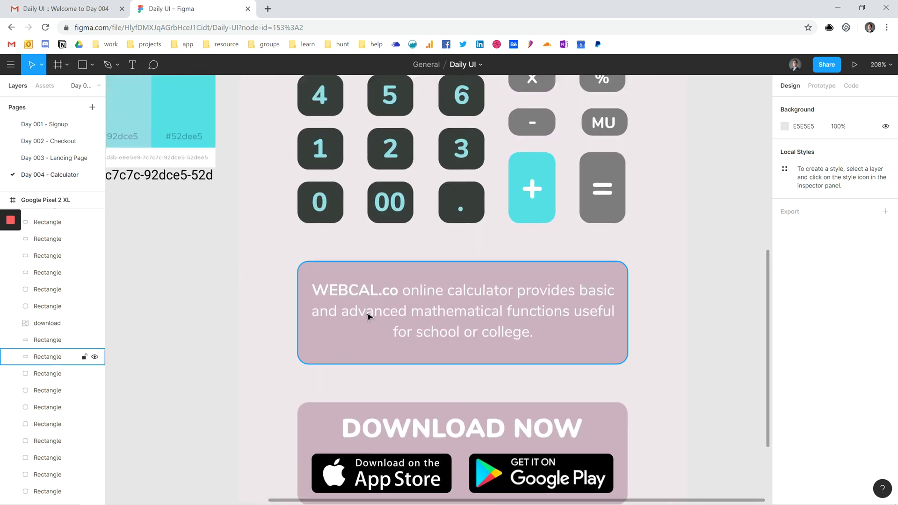
pyautogui.moveTo(505, 247); pyautogui.dragTo(495, 357)
pyautogui.moveTo(475, 234); pyautogui.dragTo(468, 344)
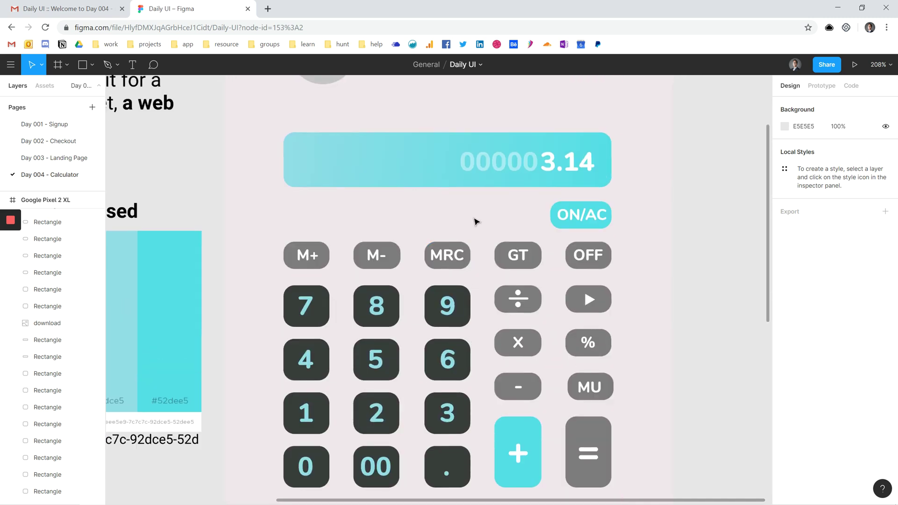
pyautogui.moveTo(476, 222); pyautogui.dragTo(467, 190)
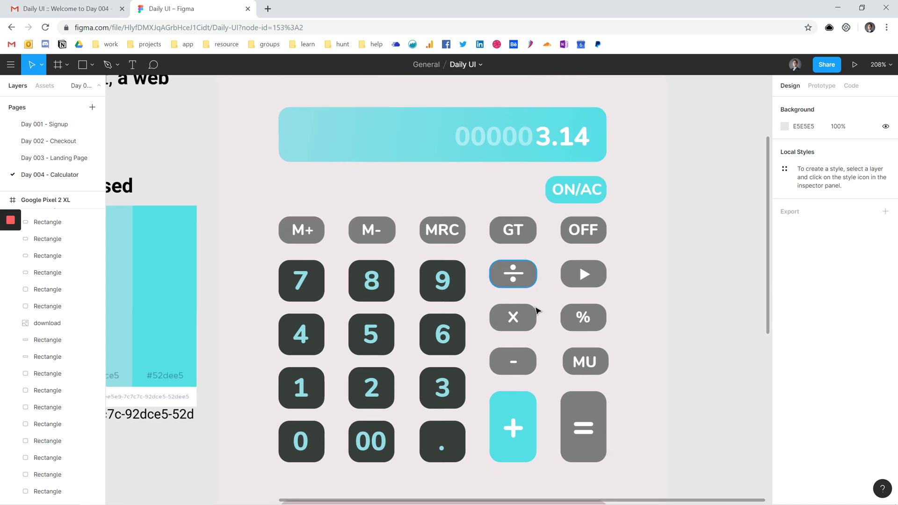
pyautogui.moveTo(543, 305); pyautogui.dragTo(534, 213)
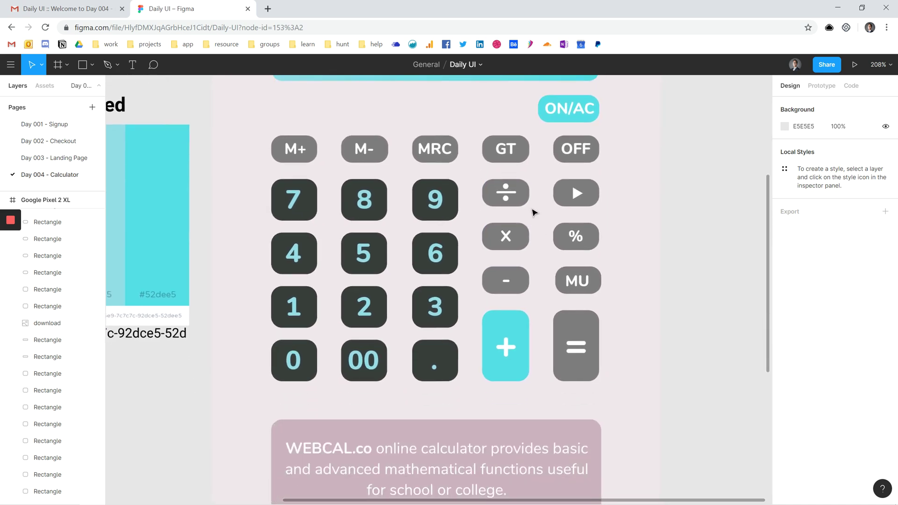
pyautogui.moveTo(550, 280); pyautogui.dragTo(551, 158)
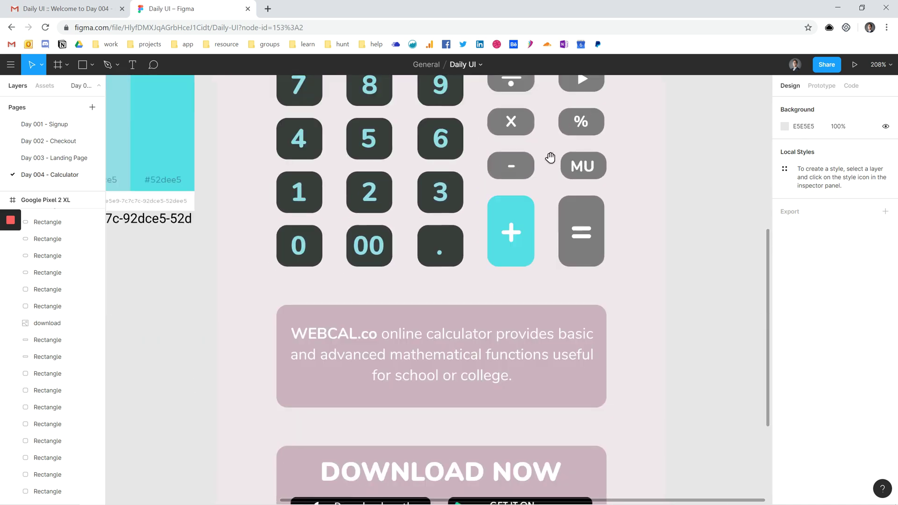
pyautogui.moveTo(550, 276); pyautogui.dragTo(555, 185)
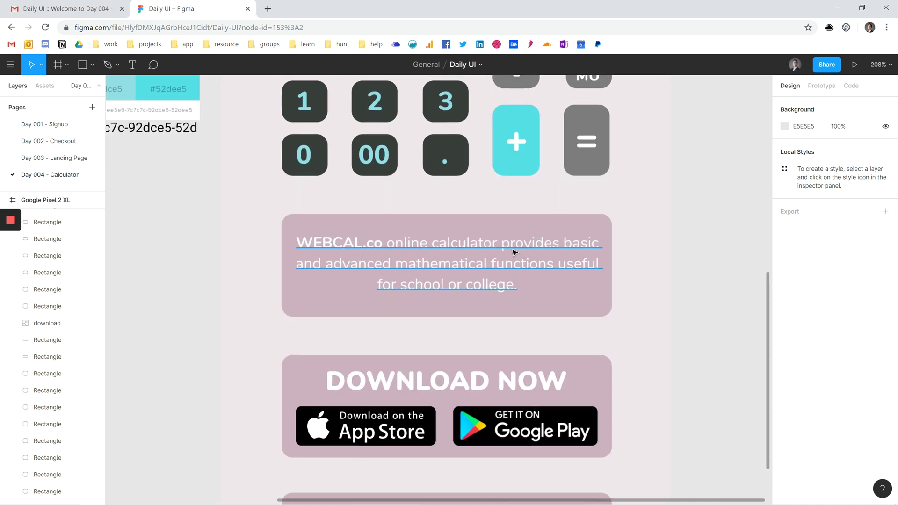
pyautogui.scroll(-10, 535, 220)
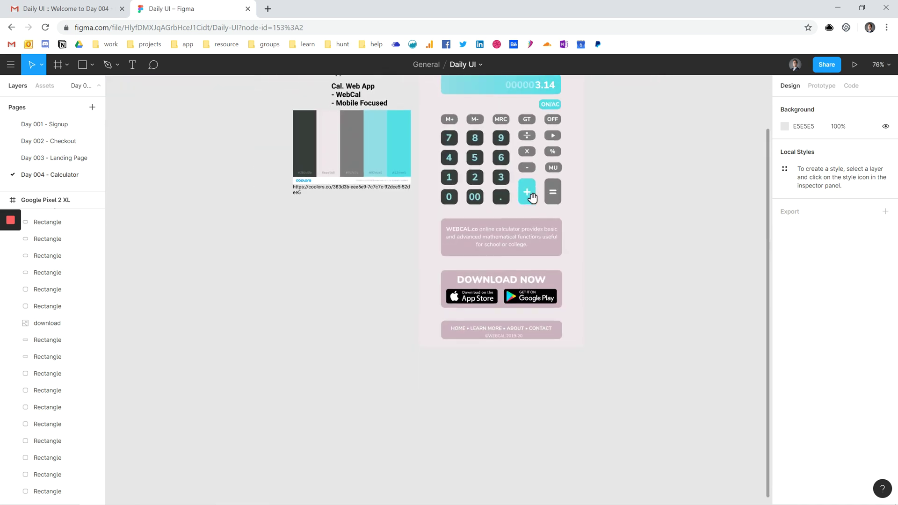
pyautogui.moveTo(489, 342); pyautogui.dragTo(491, 306)
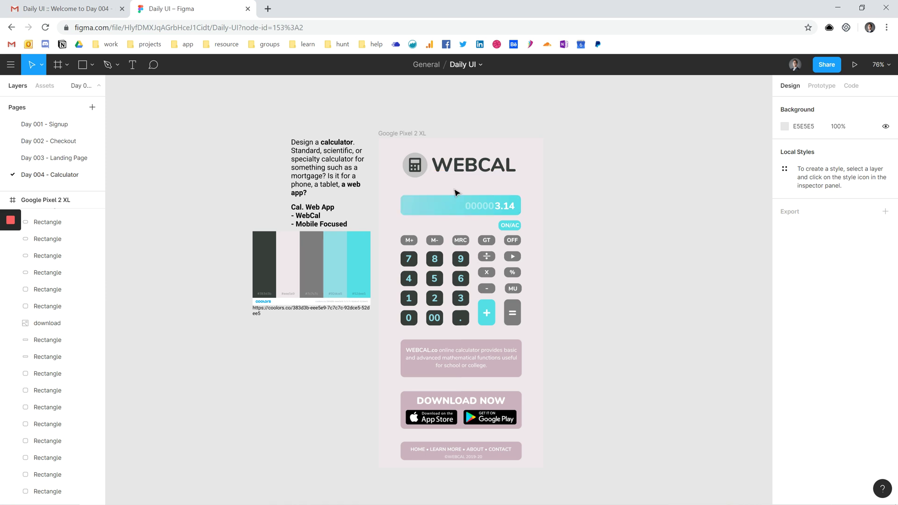
pyautogui.scroll(5, 472, 189)
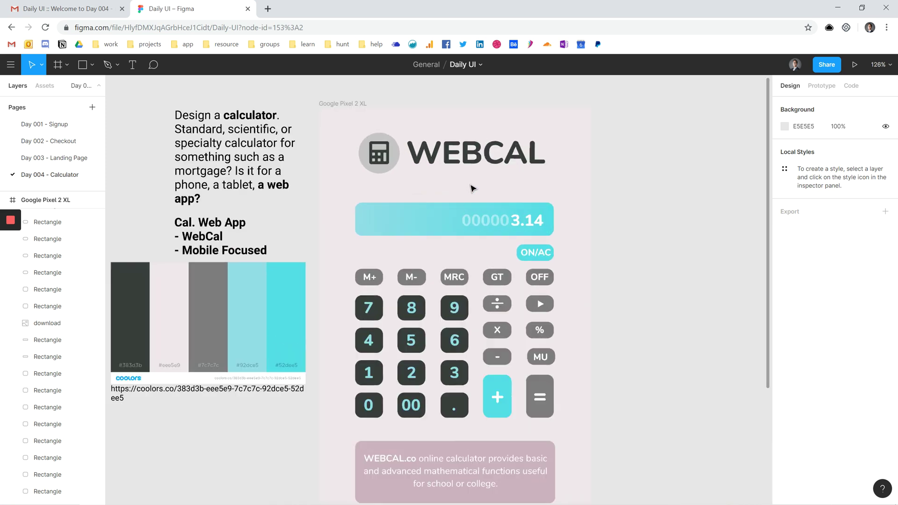
pyautogui.moveTo(473, 191); pyautogui.dragTo(523, 186)
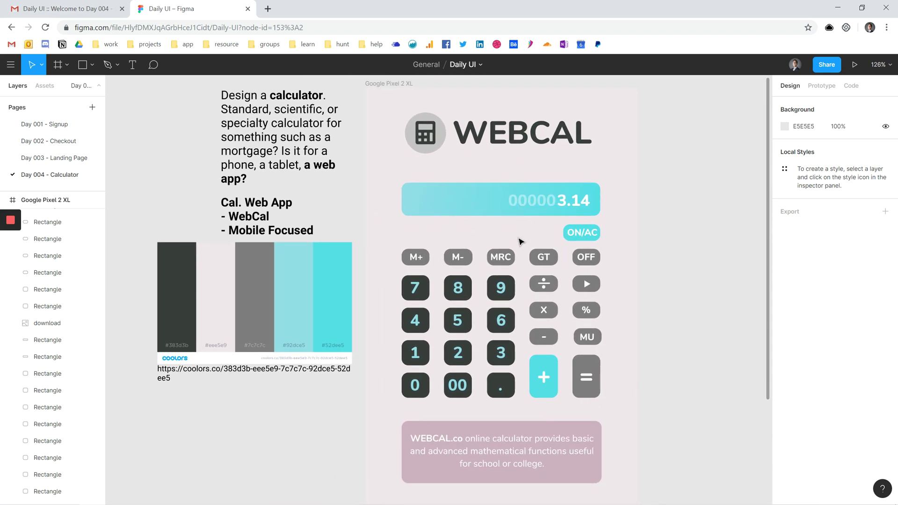
pyautogui.moveTo(517, 237); pyautogui.dragTo(497, 156)
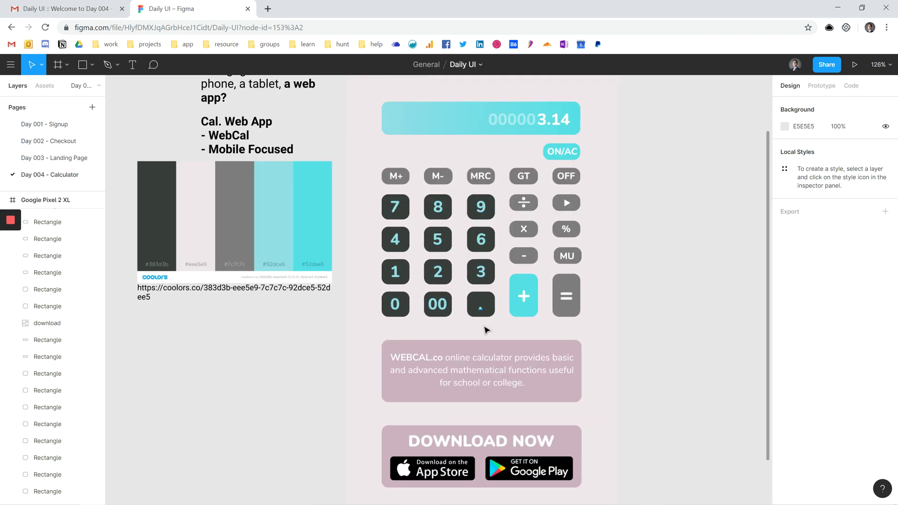